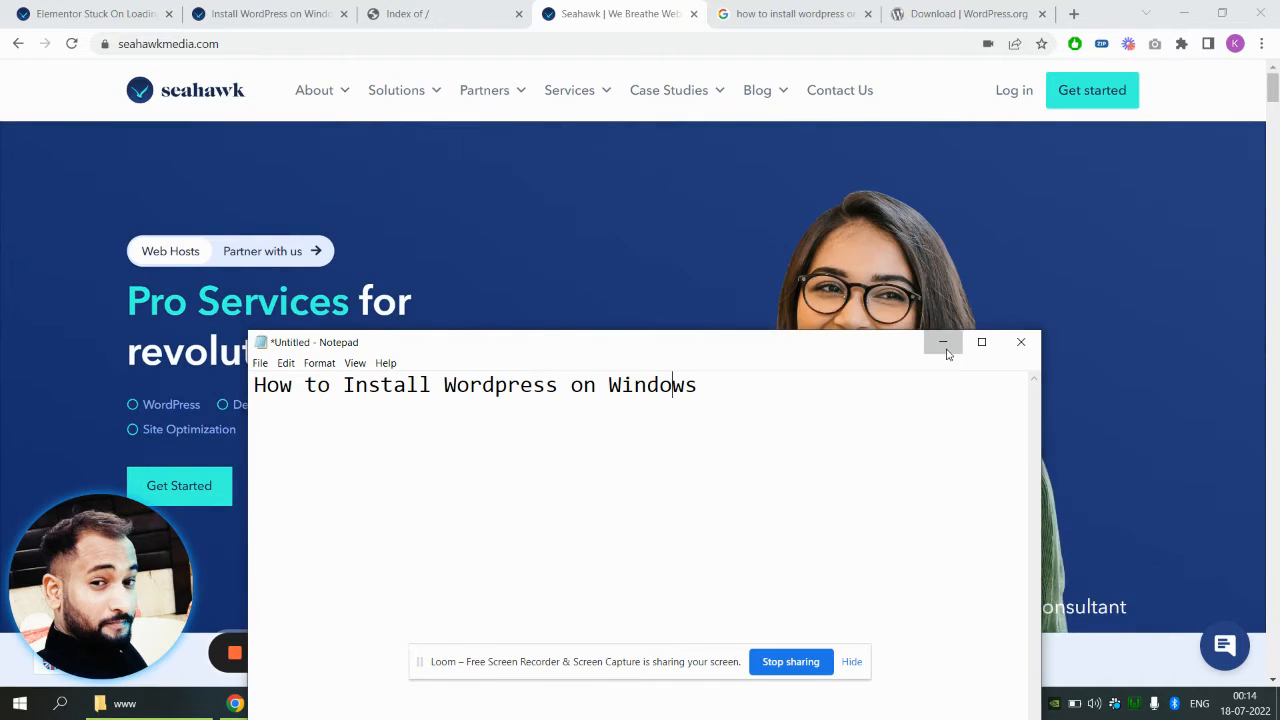
Minimise the 'How to Install Wordpress on Windows' Notepad note to reveal the Seahawk page in Chrome
{"action": "left_click", "coordinate": [942, 342]}
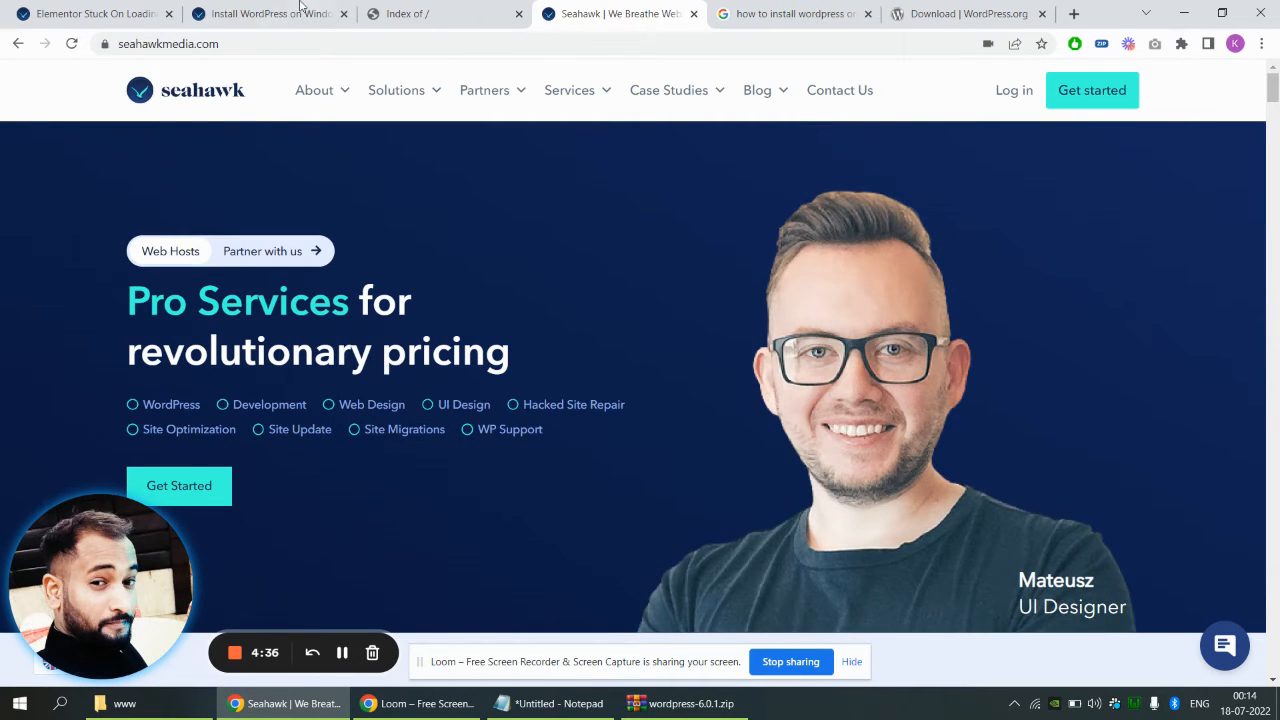
Switch to the 'Install WordPress on Windows' guide and scroll up to 'Option 1: Using WSL'
{"action": "left_click", "coordinate": [300, 8]}
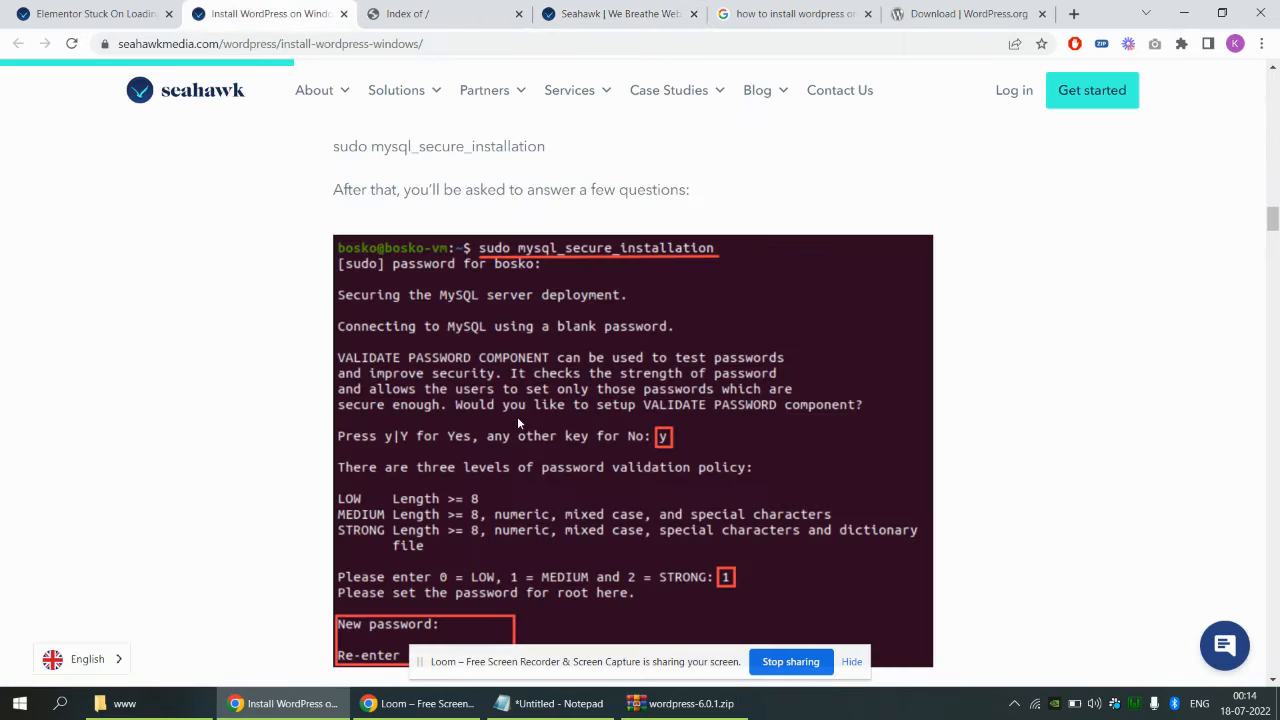
{"action": "scroll", "coordinate": [540, 428], "scroll_direction": "up", "scroll_amount": 5}
{"action": "scroll", "coordinate": [417, 471], "scroll_direction": "up", "scroll_amount": 3}
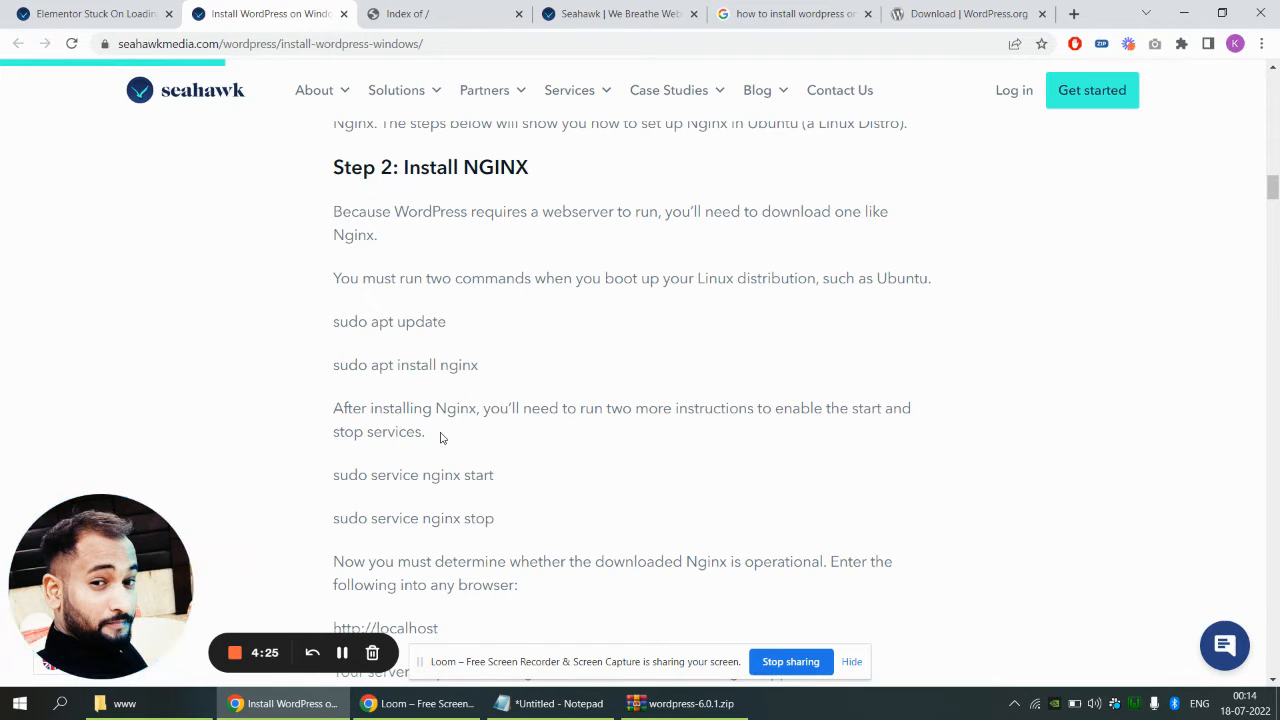
{"action": "scroll", "coordinate": [475, 425], "scroll_direction": "up", "scroll_amount": 10}
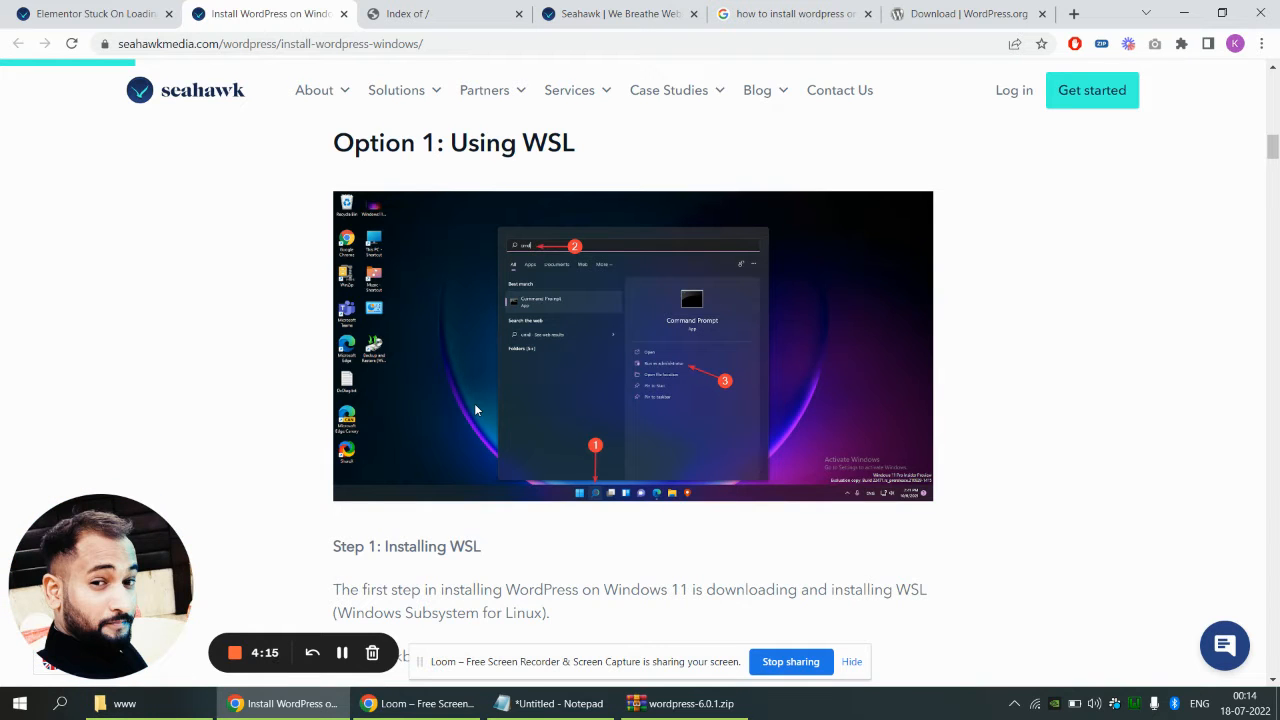
{"action": "left_click", "coordinate": [124, 703]}
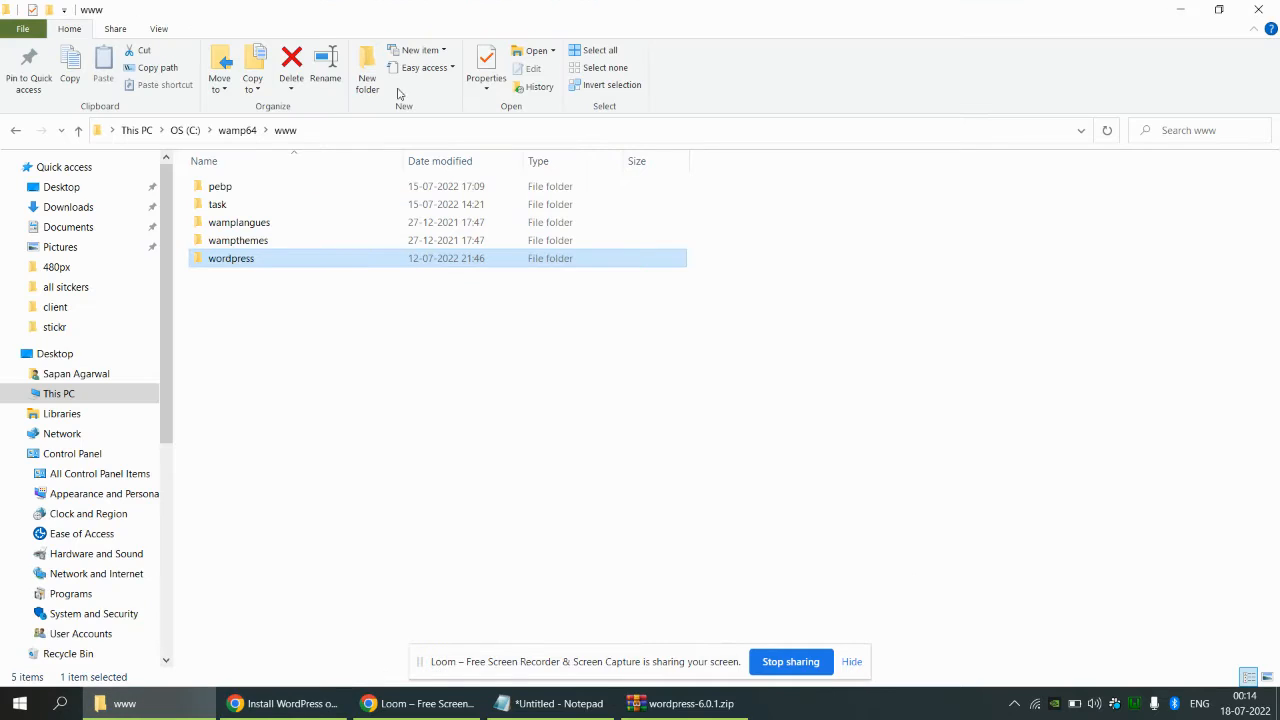
{"action": "left_click", "coordinate": [190, 131]}
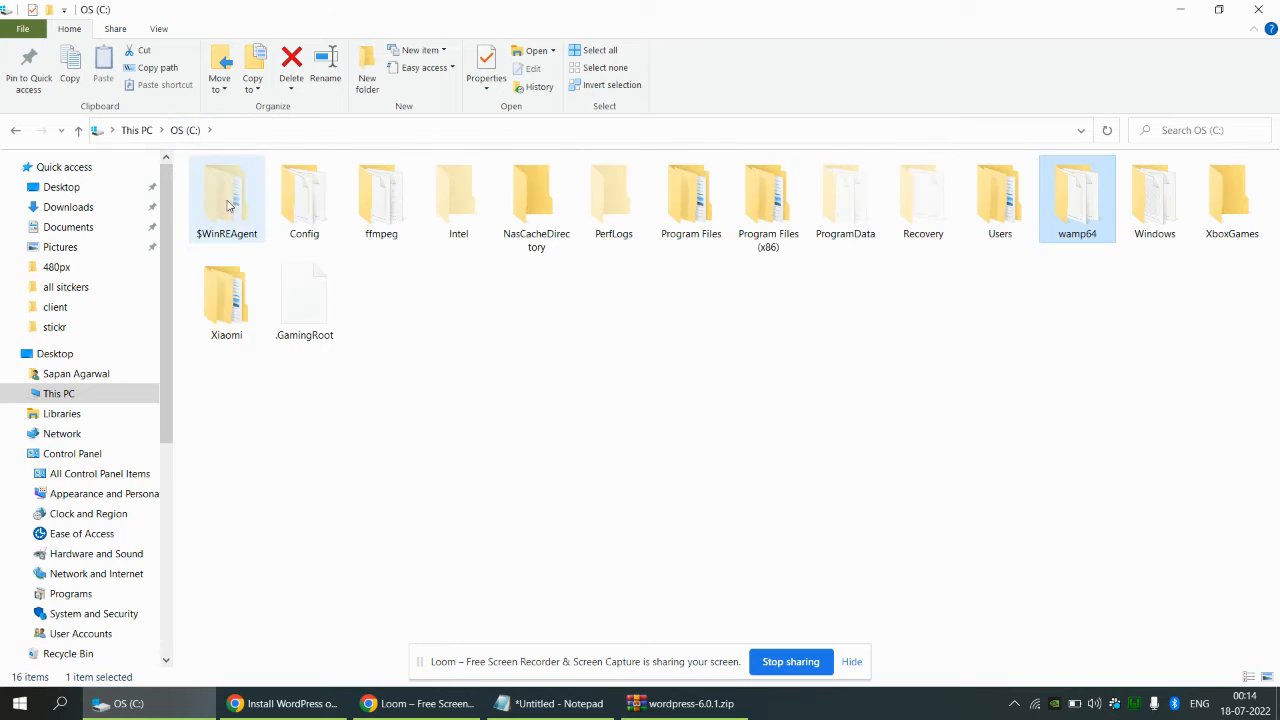
{"action": "double_click", "coordinate": [1087, 213]}
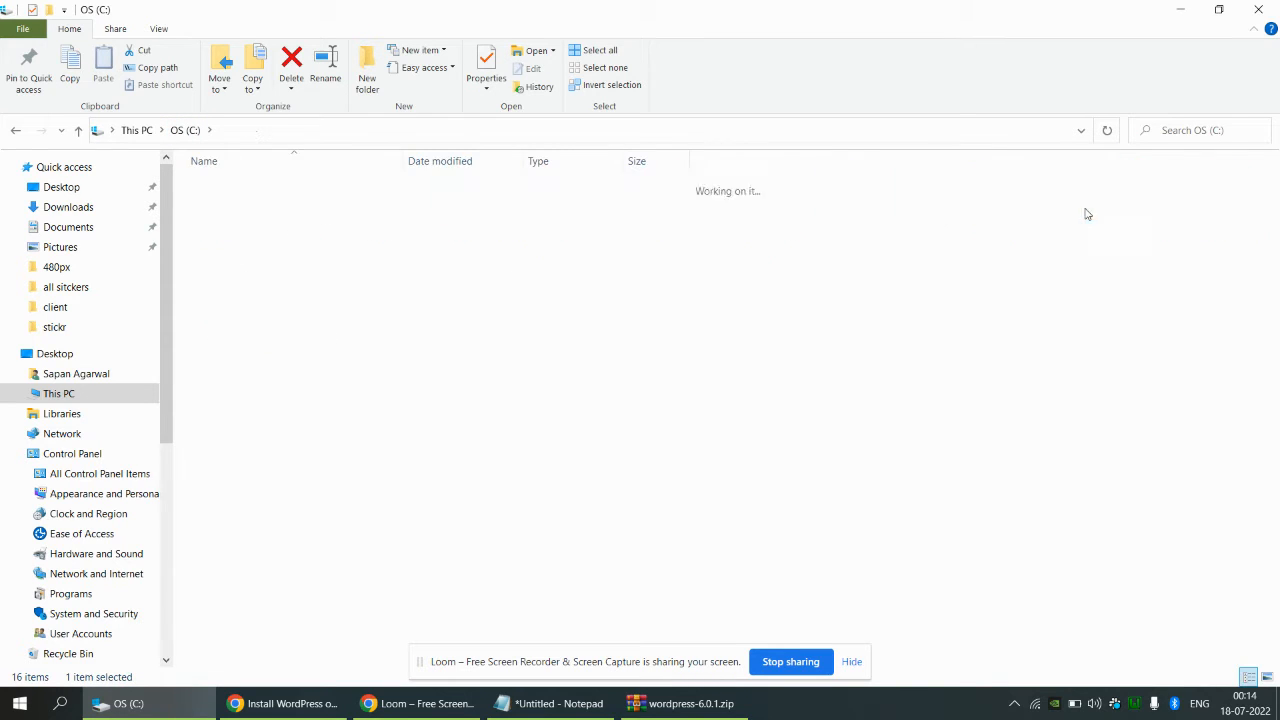
{"action": "double_click", "coordinate": [221, 336]}
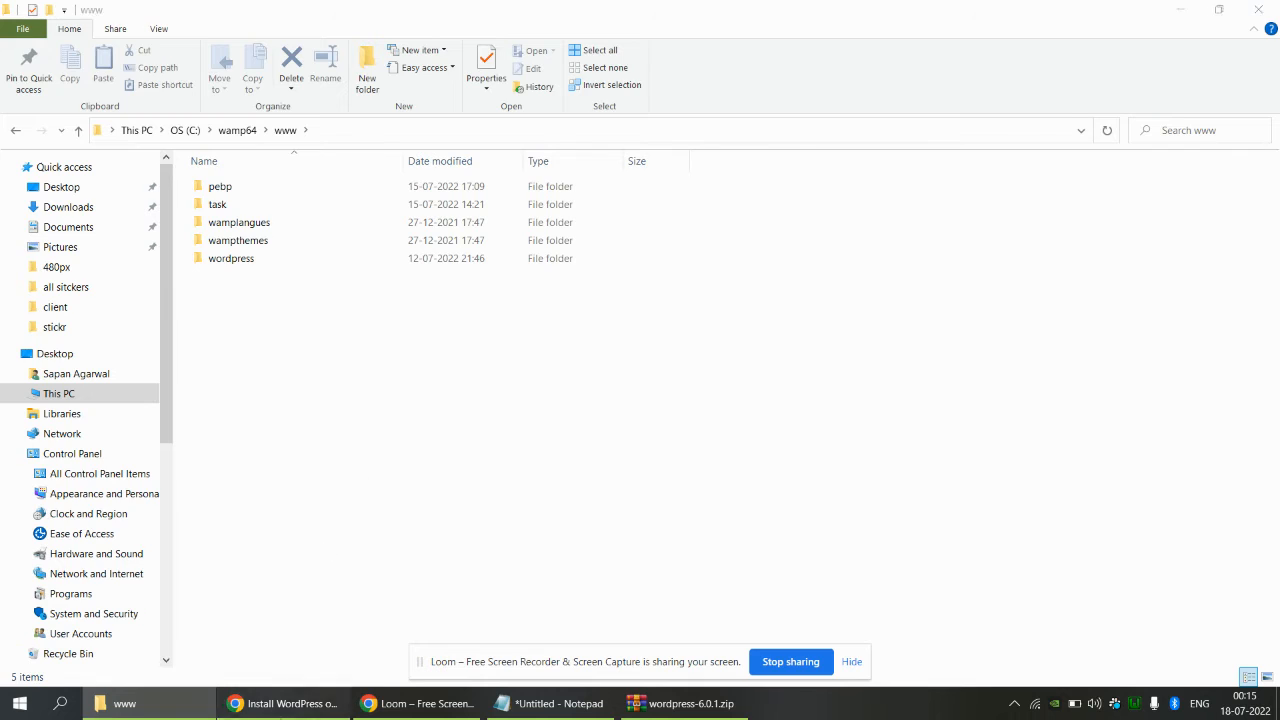
In Chrome, close the Google search results tab, leaving the WordPress download page open
{"action": "left_click", "coordinate": [285, 703]}
{"action": "left_click", "coordinate": [795, 14]}
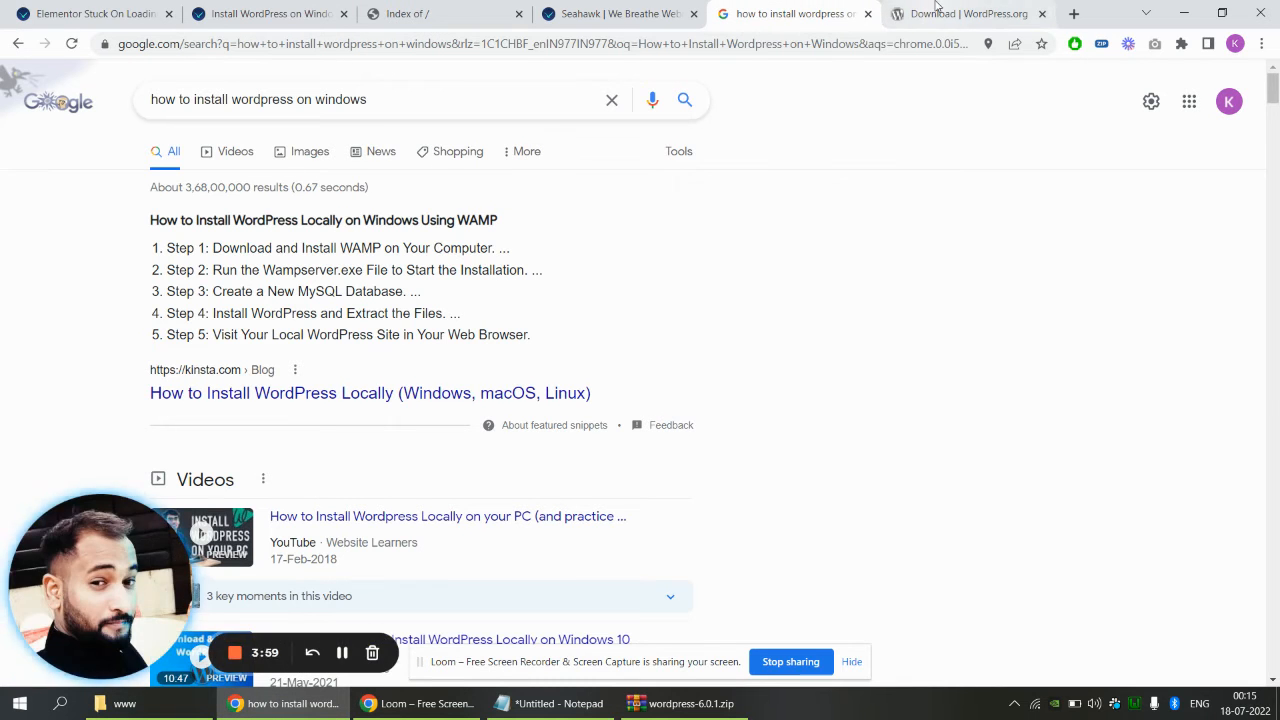
{"action": "left_click", "coordinate": [896, 14]}
{"action": "left_click", "coordinate": [869, 14]}
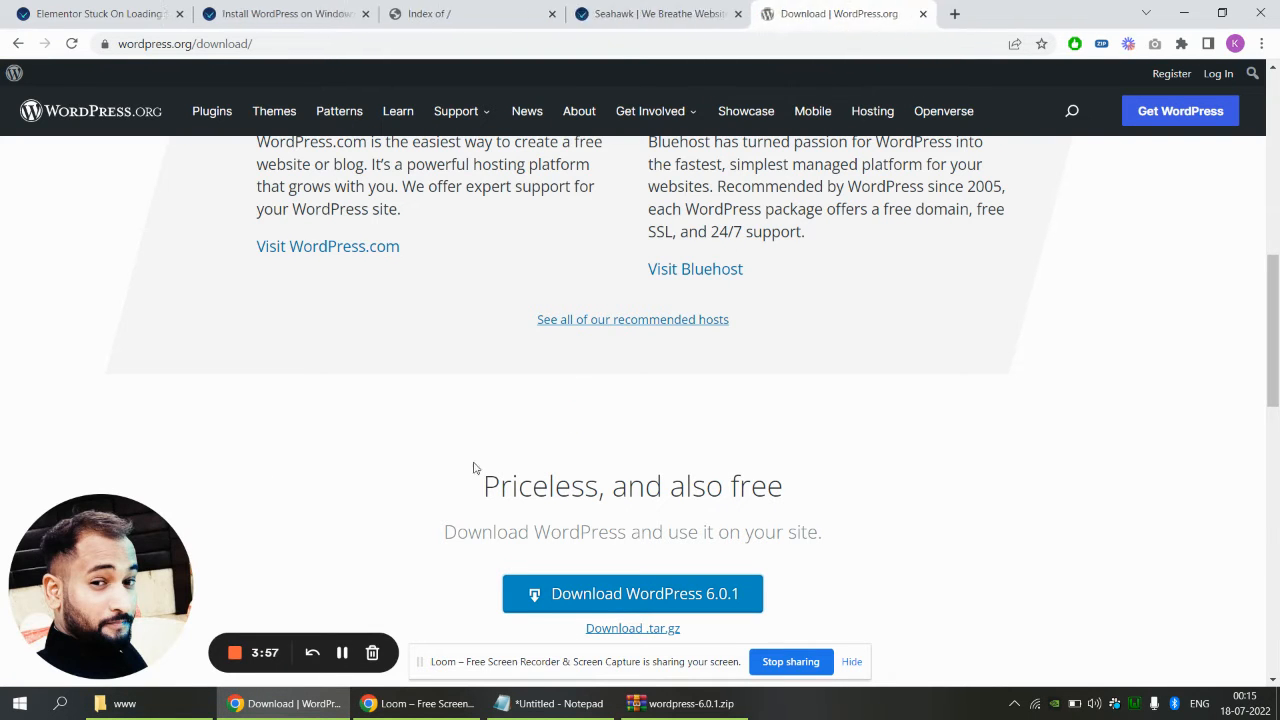
{"action": "key", "text": "alt+Tab"}
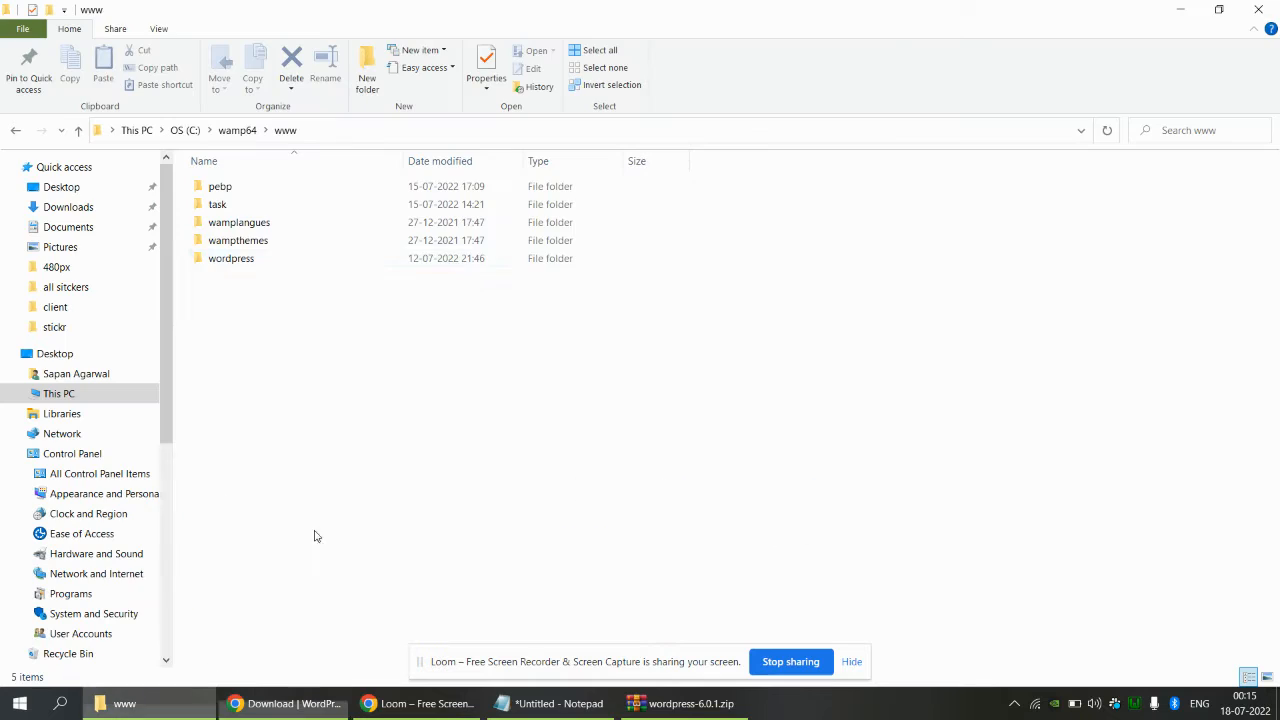
Open the wordpress folder inside www to show its wp-admin, wp-content and PHP files
{"action": "left_click", "coordinate": [242, 263]}
{"action": "double_click", "coordinate": [242, 262]}
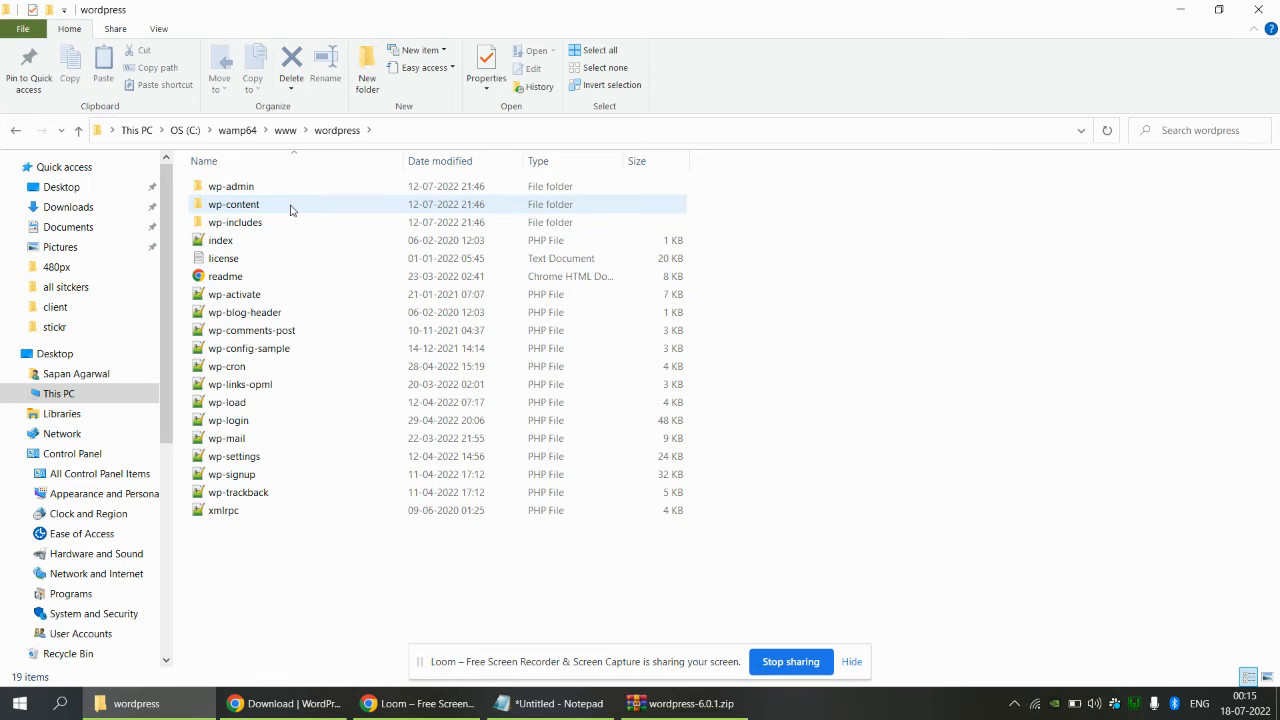
{"action": "left_click", "coordinate": [285, 703]}
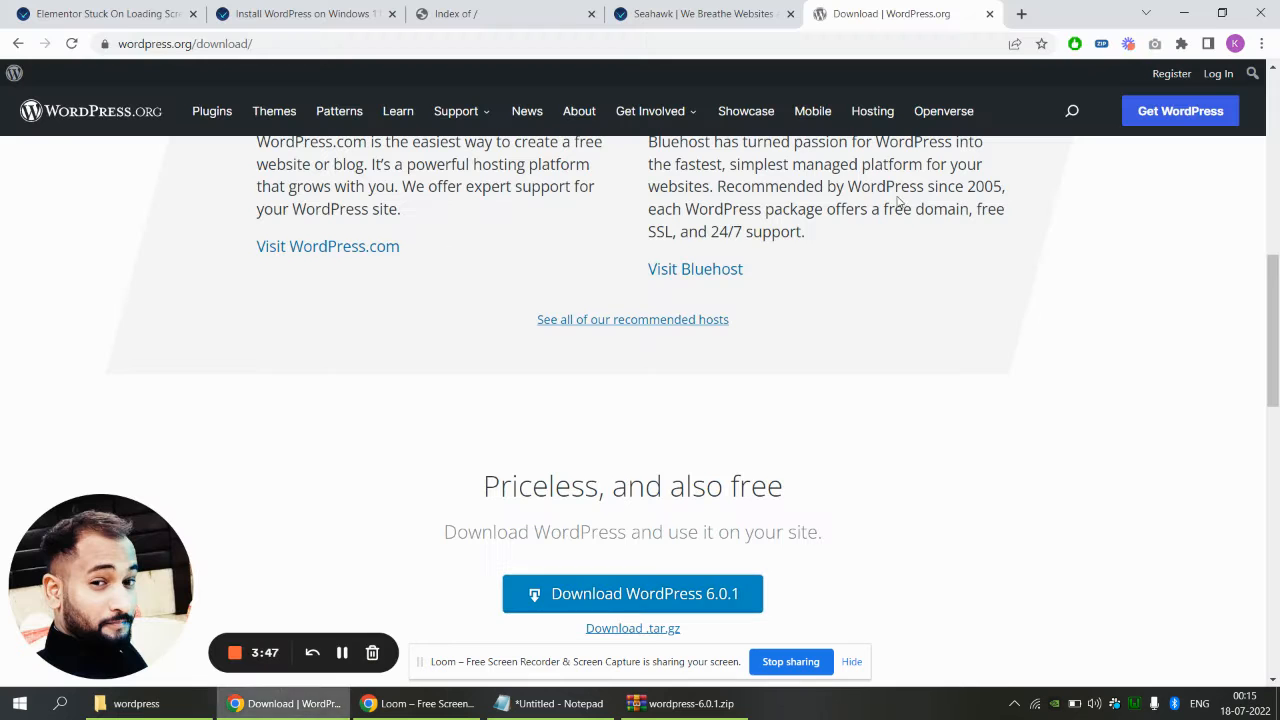
Load 127.0.0.1/phpmyadmin/ in a new Chrome tab
{"action": "left_click", "coordinate": [1022, 18]}
{"action": "type", "text": "41"}
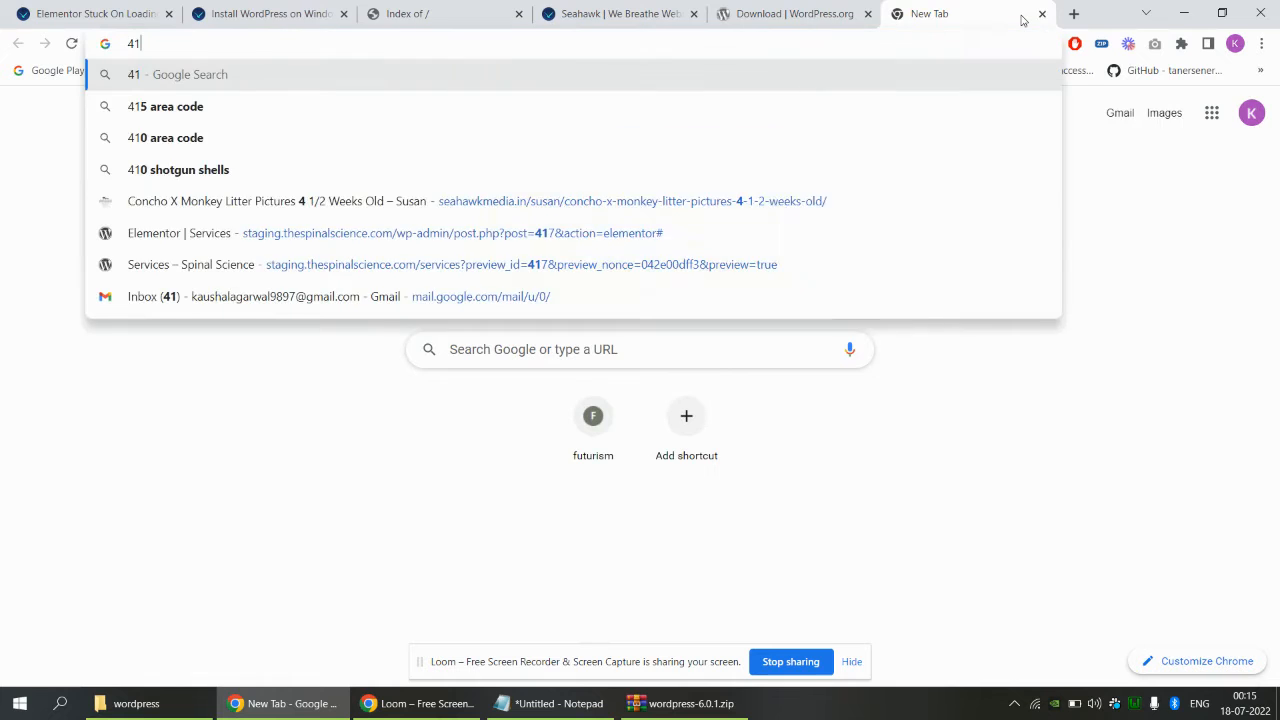
{"action": "key", "text": "BackSpace"}
{"action": "key", "text": "BackSpace"}
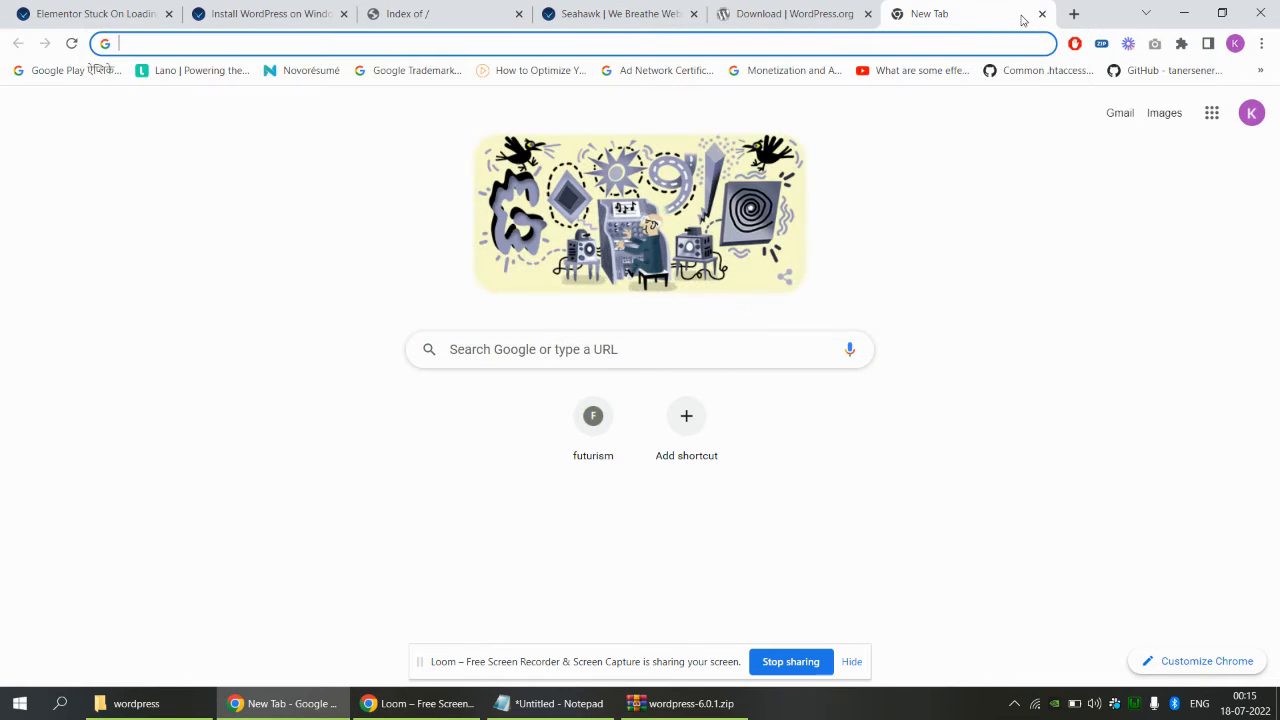
{"action": "type", "text": "127.0"}
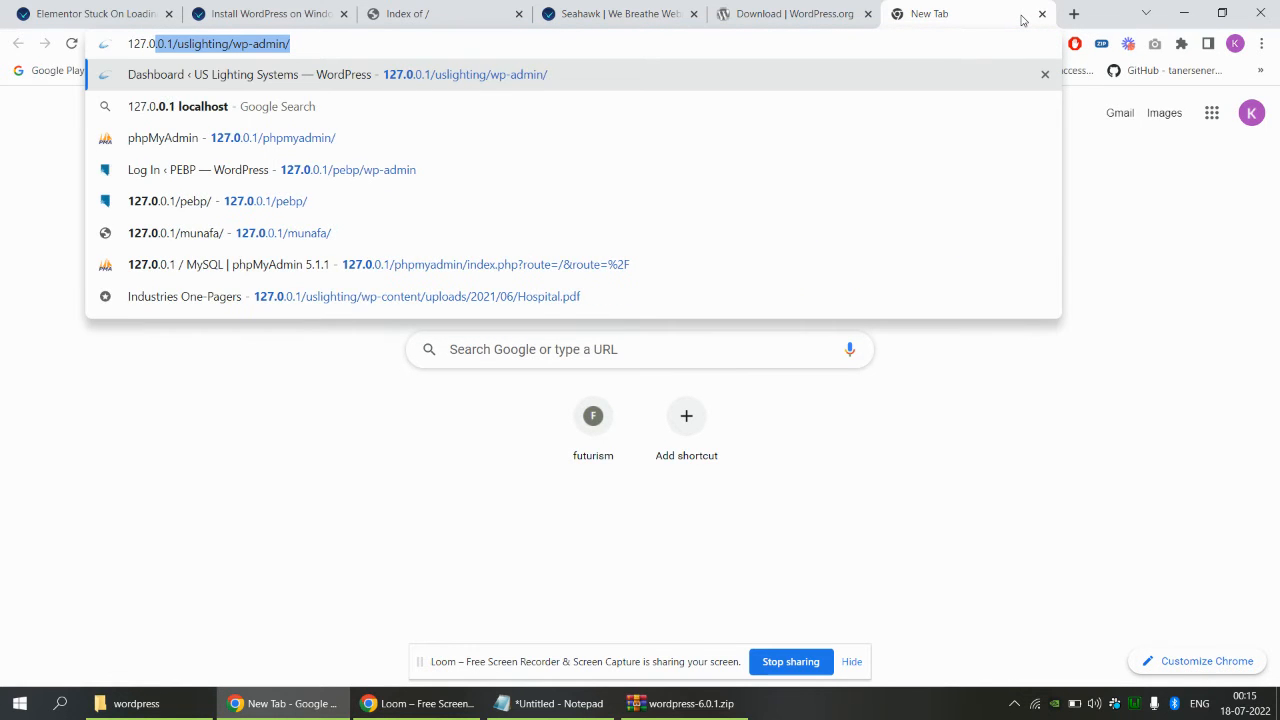
{"action": "type", "text": ".0.1/uslighti"}
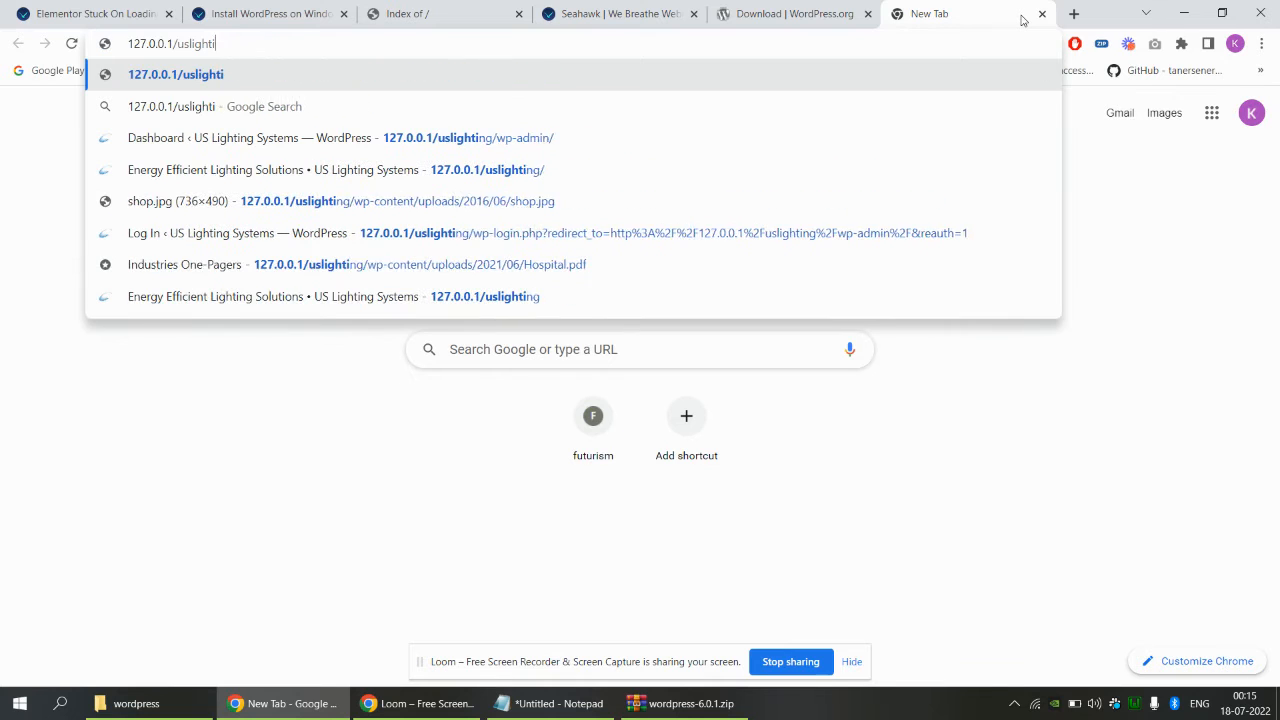
{"action": "key", "text": "BackSpace"}
{"action": "key", "text": "BackSpace"}
{"action": "key", "text": "BackSpace"}
{"action": "key", "text": "BackSpace"}
{"action": "key", "text": "BackSpace"}
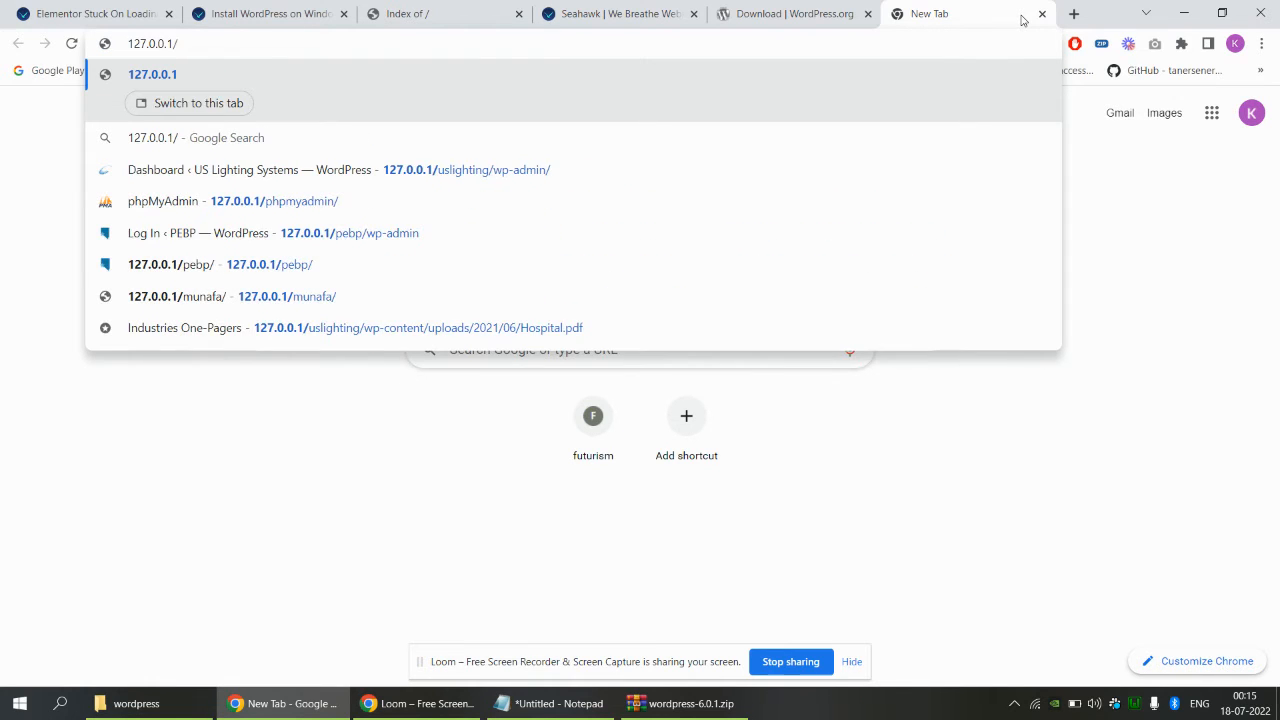
{"action": "type", "text": "phpmyadmin/"}
{"action": "key", "text": "Return"}
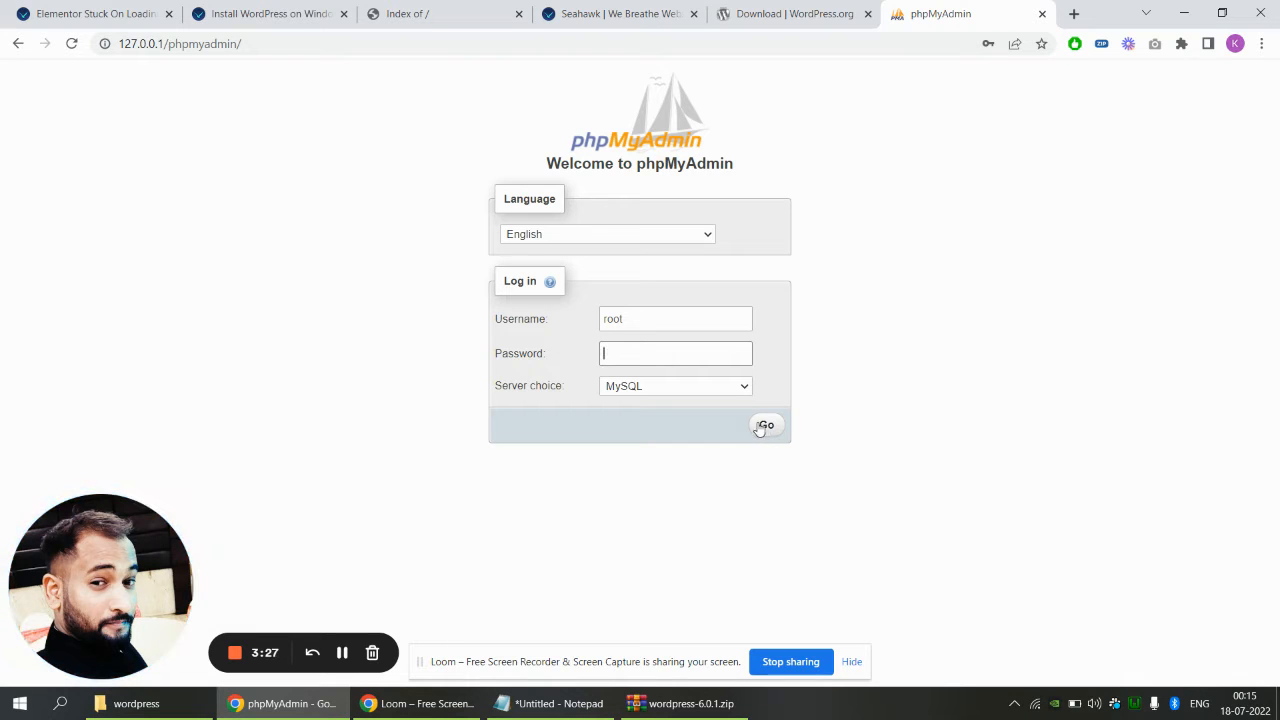
Log in to phpMyAdmin as root with an empty password
{"action": "left_click", "coordinate": [618, 326]}
{"action": "key", "text": "Tab"}
{"action": "left_click", "coordinate": [766, 427]}
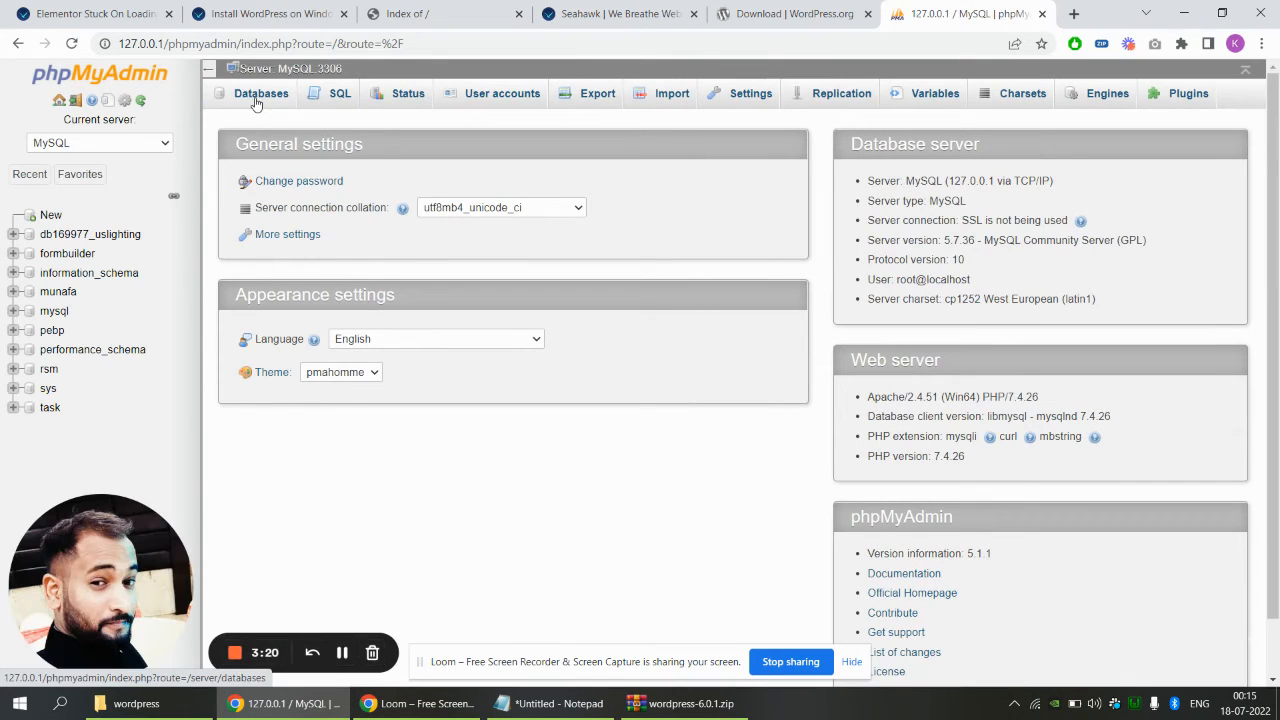
Create a database named 'wordpress', then reload the 127.0.0.1 Index of / tab
{"action": "left_click", "coordinate": [256, 103]}
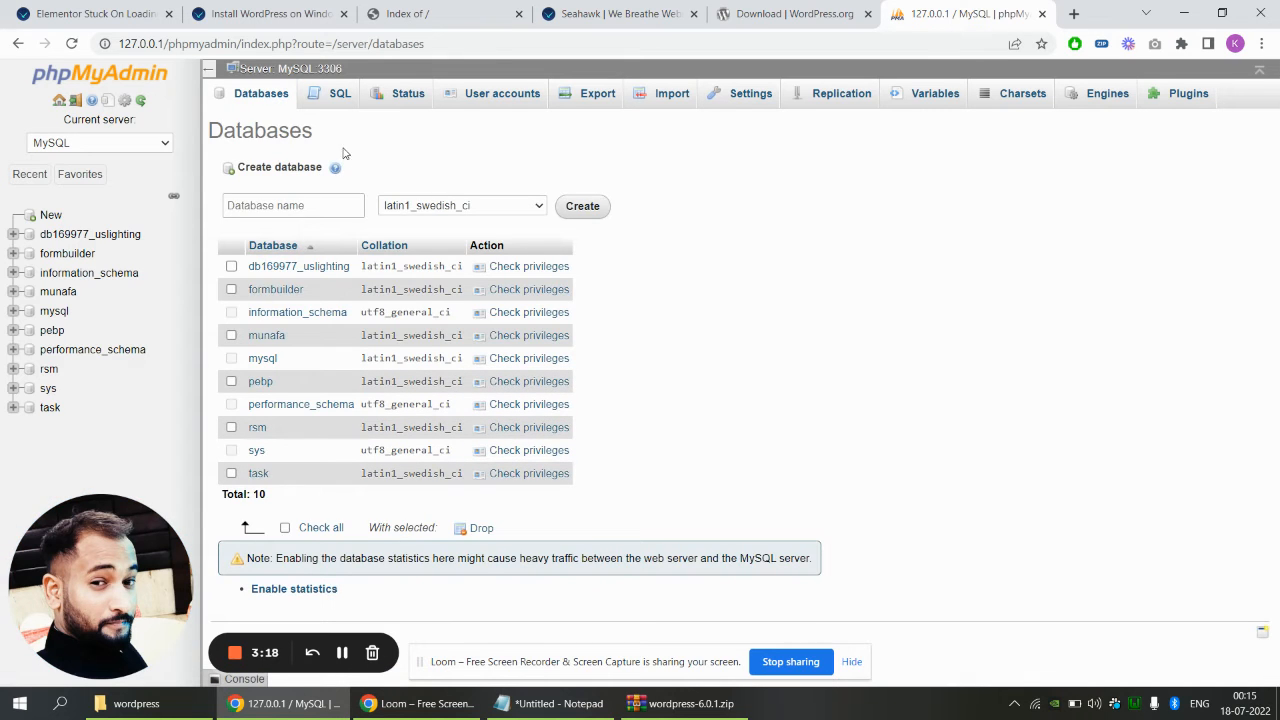
{"action": "left_click", "coordinate": [302, 205]}
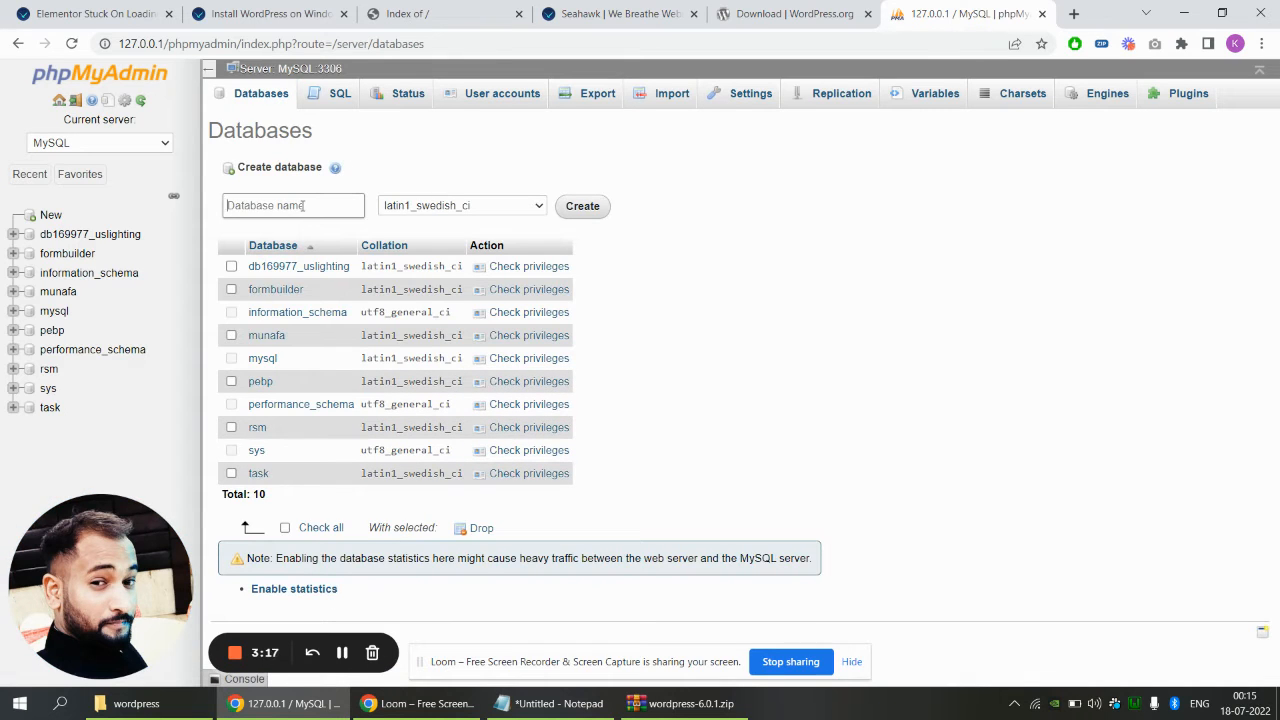
{"action": "type", "text": "wordpress"}
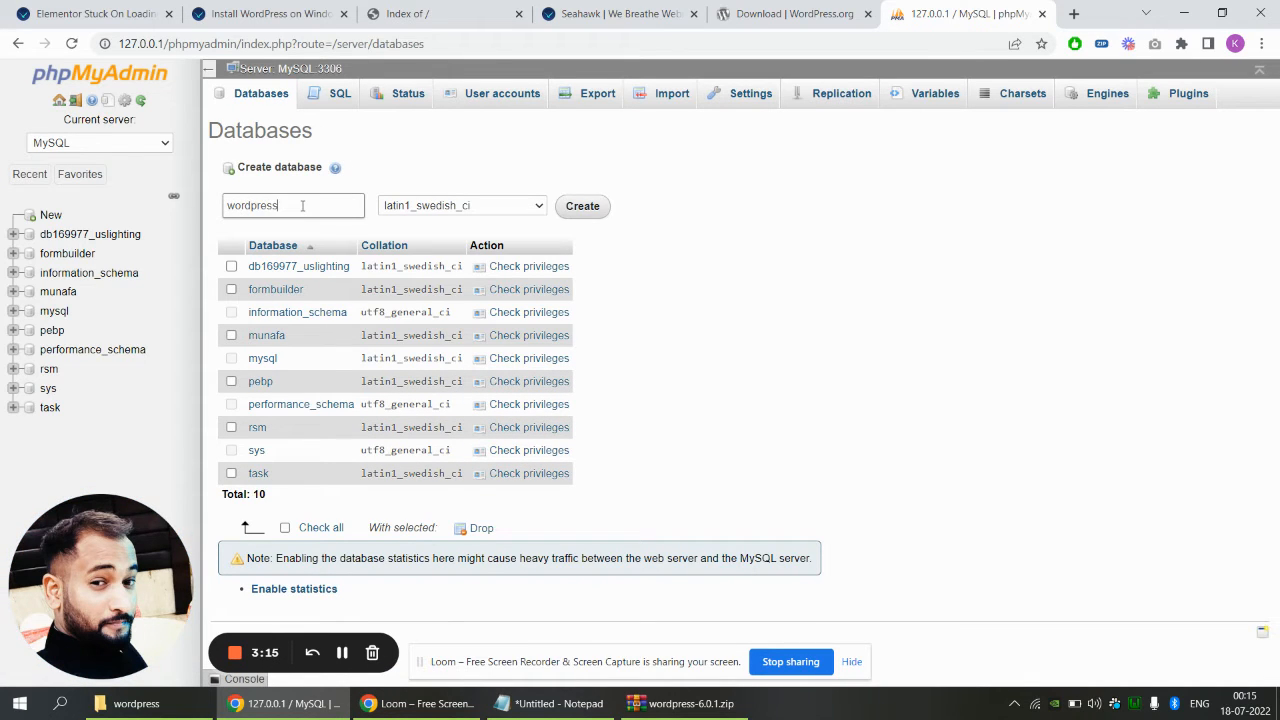
{"action": "double_click", "coordinate": [302, 205]}
{"action": "left_click", "coordinate": [601, 207]}
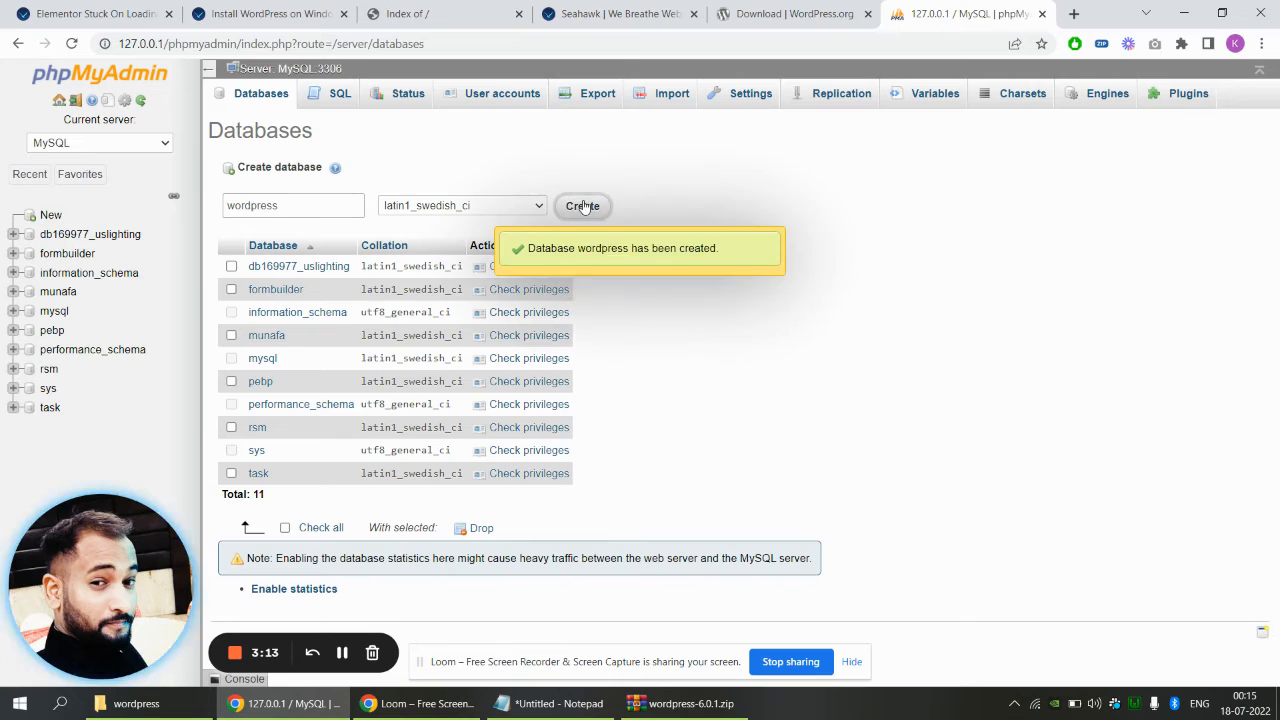
{"action": "left_click", "coordinate": [453, 8]}
{"action": "key", "text": "F5"}
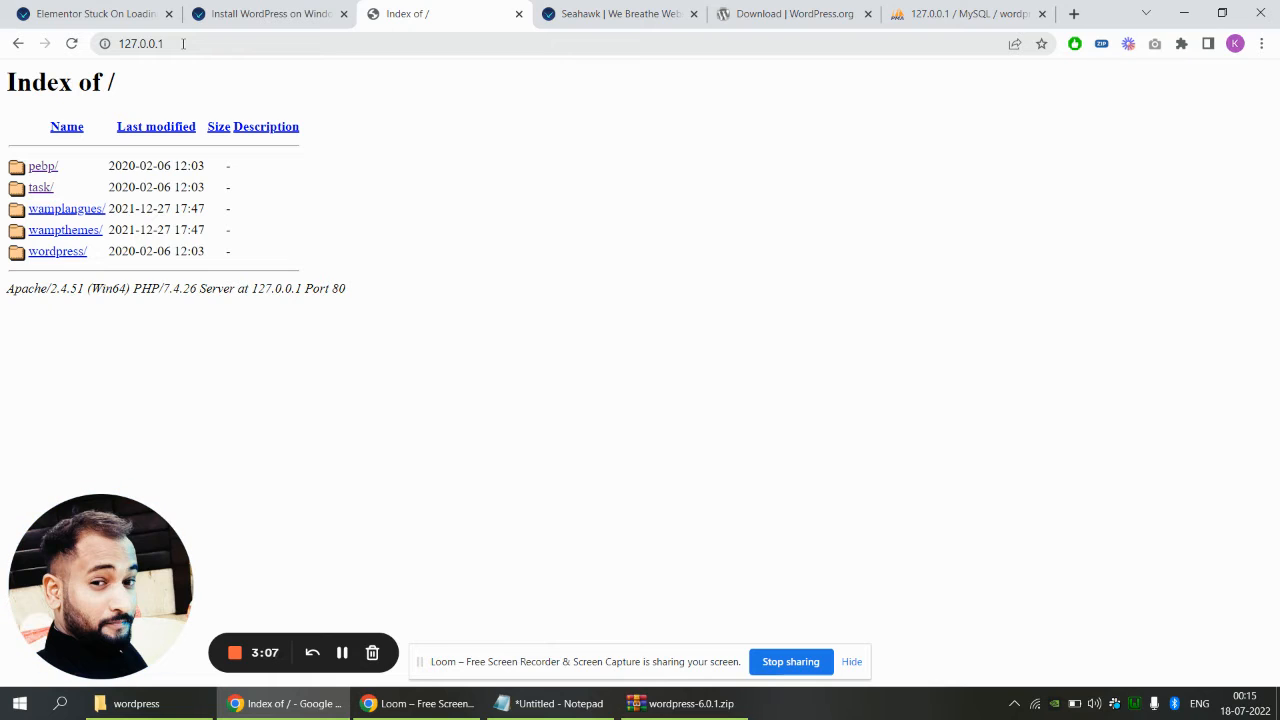
Open the wordpress/ link from the server index in a new tab to start setup-config.php
{"action": "left_click", "coordinate": [62, 260]}
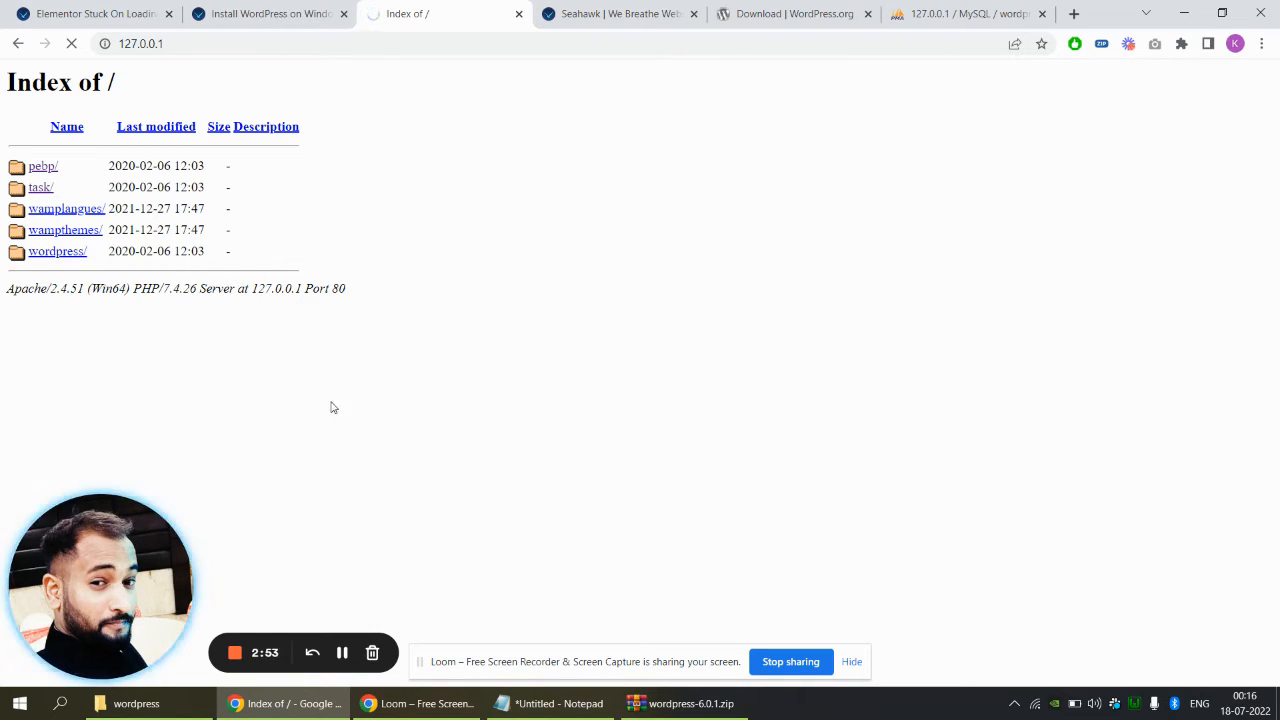
{"action": "right_click", "coordinate": [58, 261]}
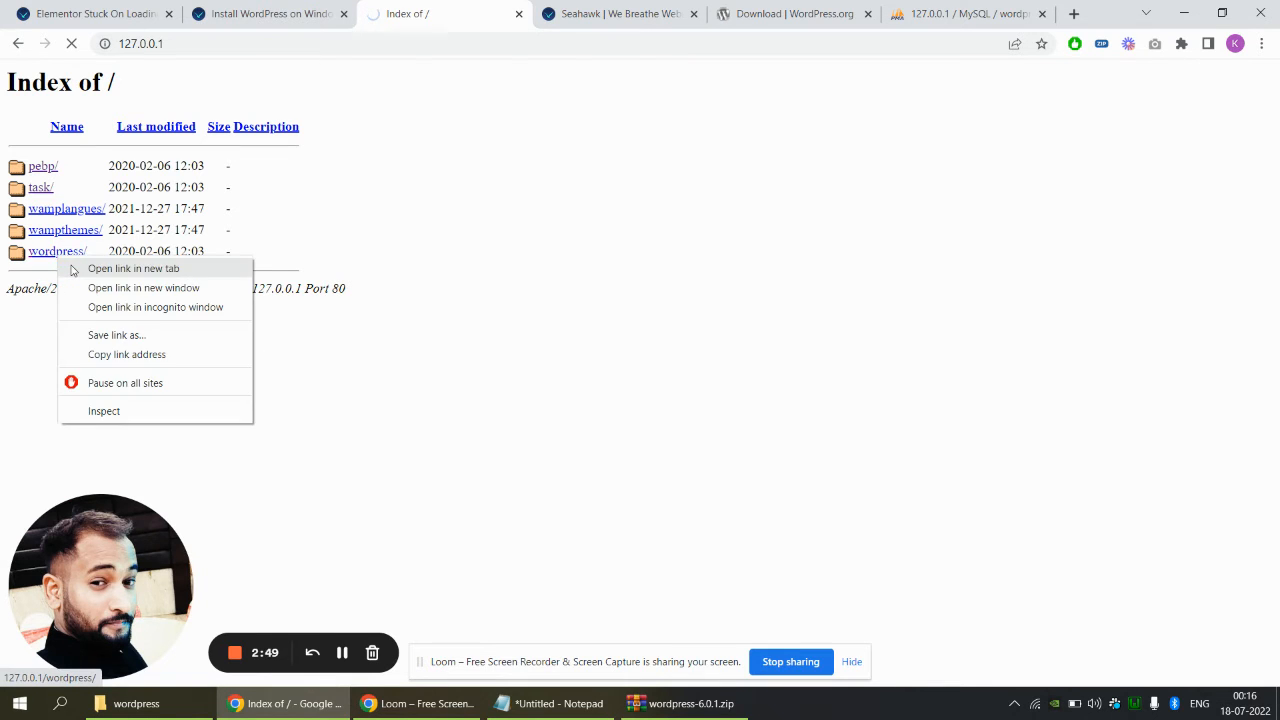
{"action": "left_click", "coordinate": [110, 268]}
{"action": "left_click", "coordinate": [520, 20]}
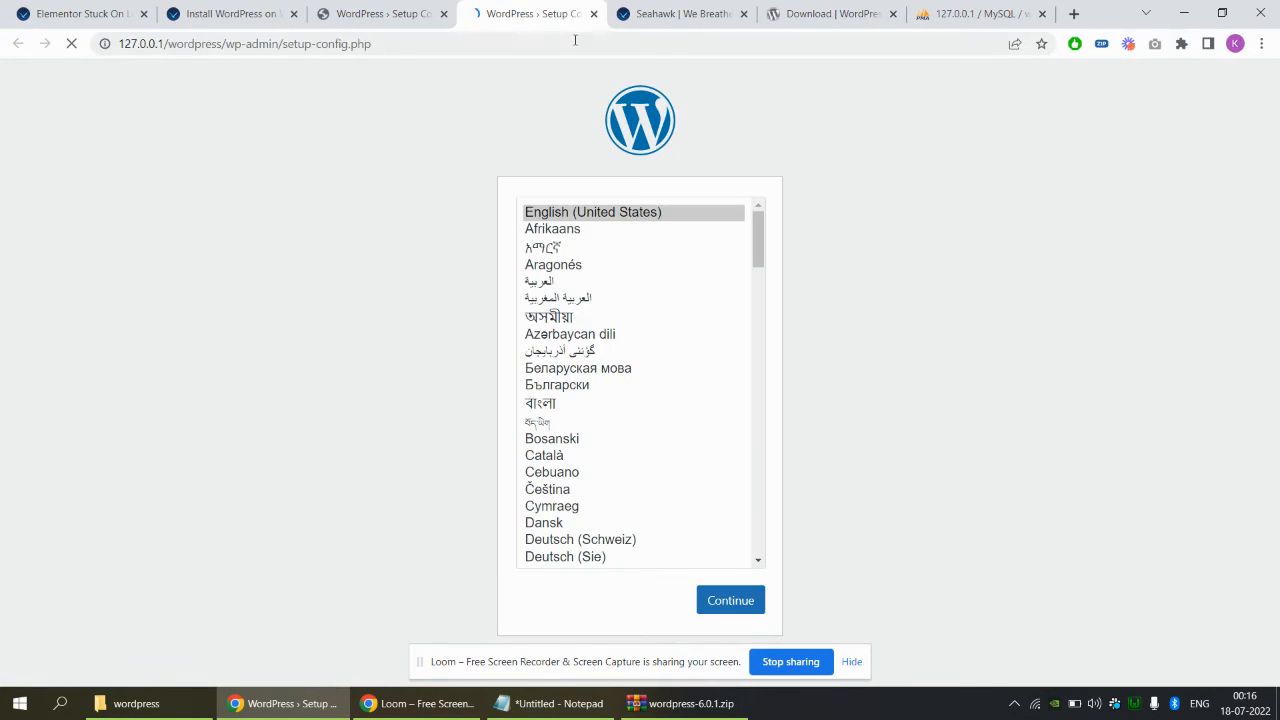
Close the duplicate setup tab and continue setup with English (United States)
{"action": "left_click", "coordinate": [436, 16]}
{"action": "left_click", "coordinate": [443, 14]}
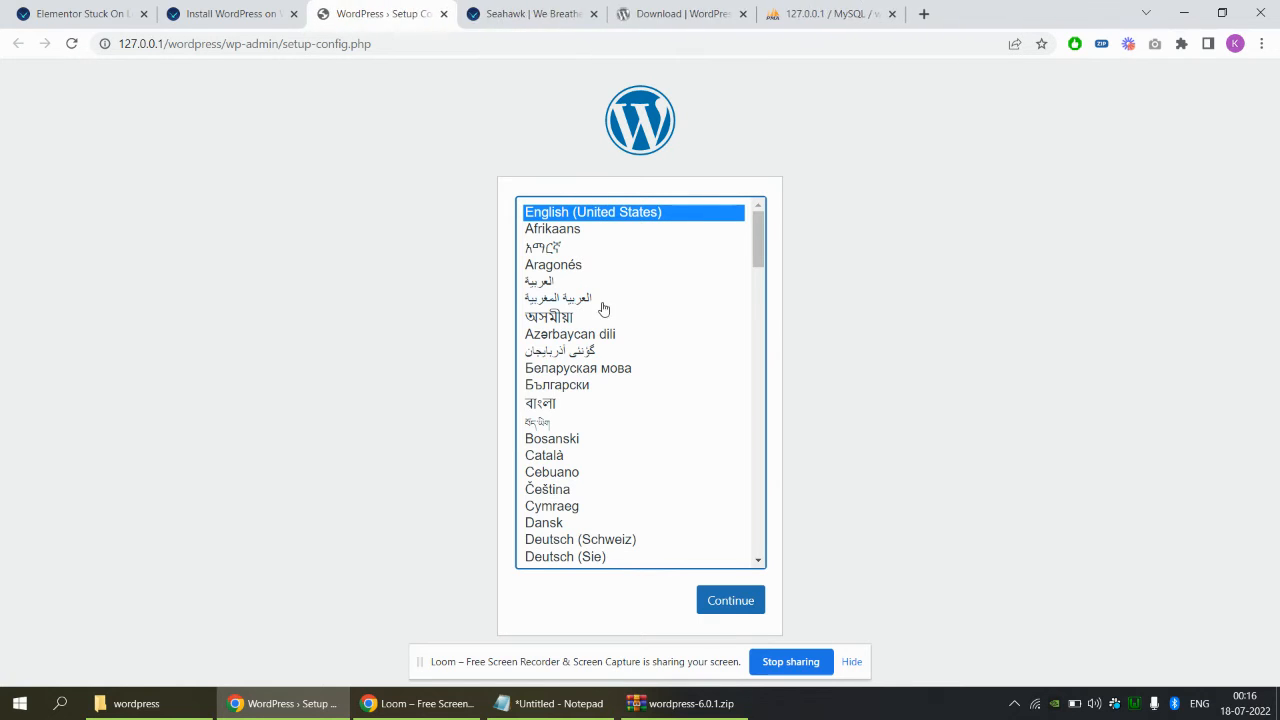
{"action": "left_click", "coordinate": [747, 605]}
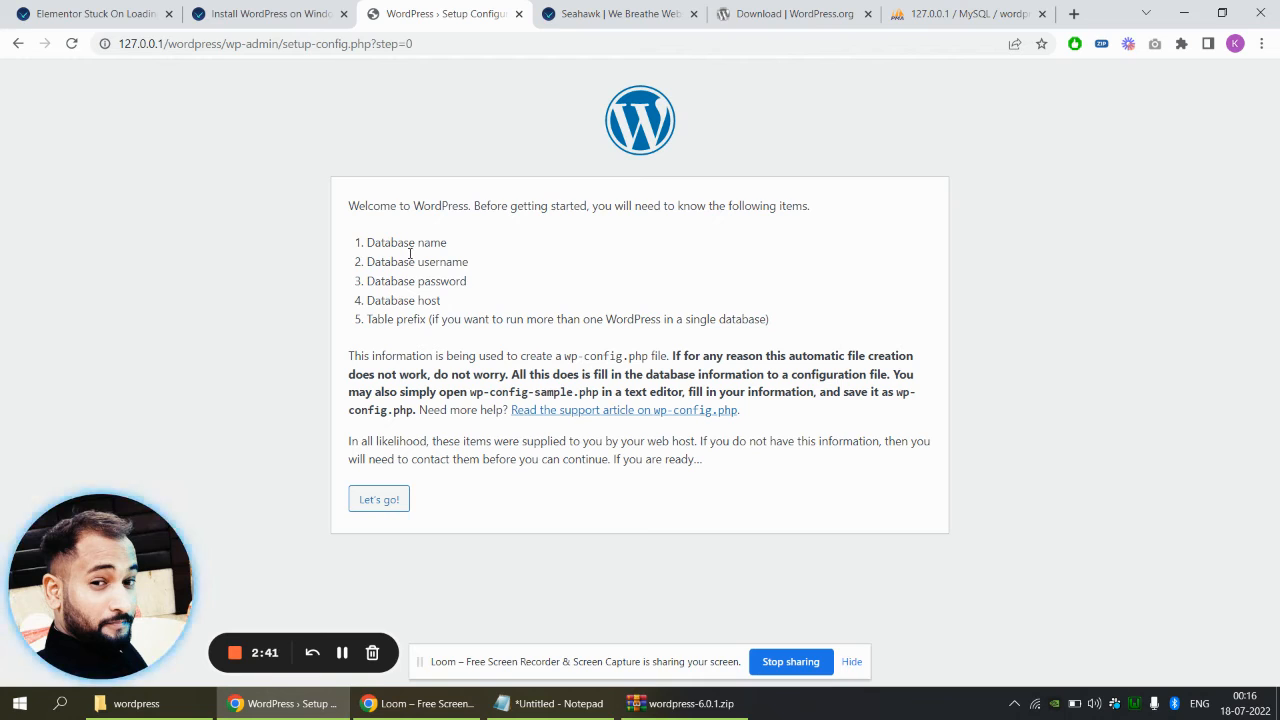
Enter database 'wordpress', username root, an empty password and host localhost
{"action": "left_click", "coordinate": [398, 502]}
{"action": "left_click_drag", "start_coordinate": [563, 246], "coordinate": [383, 245]}
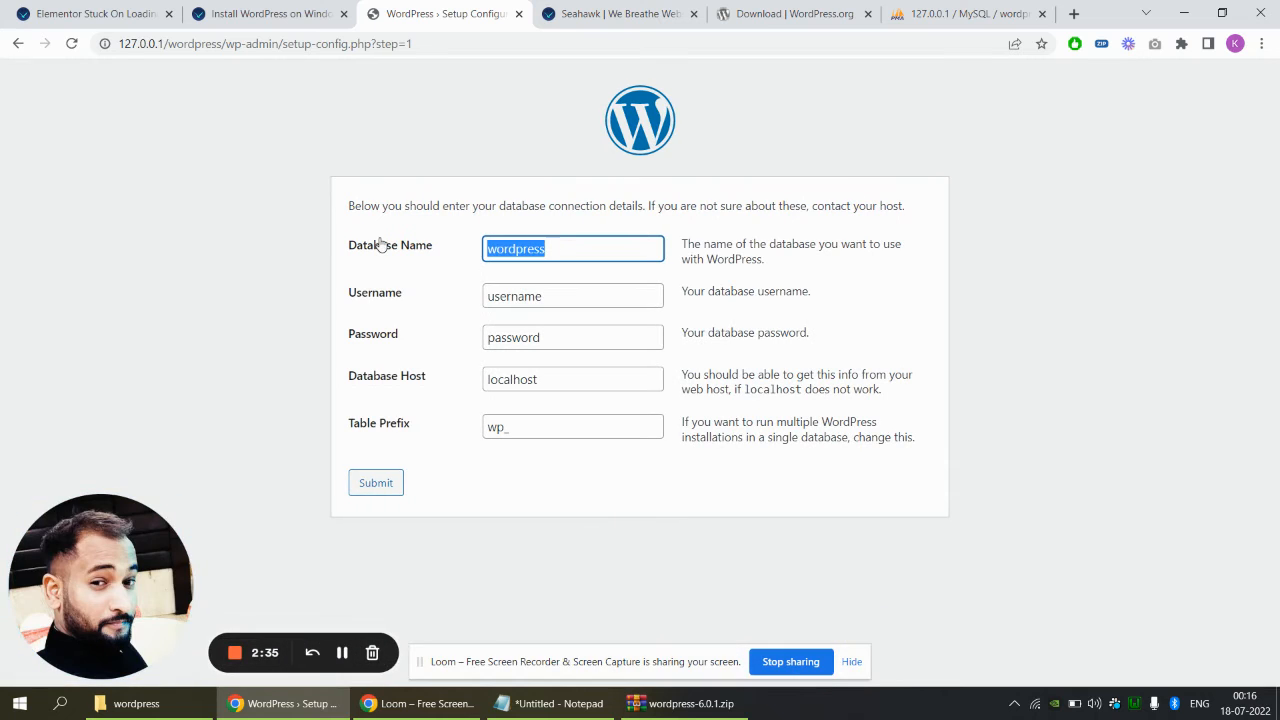
{"action": "left_click_drag", "start_coordinate": [565, 296], "coordinate": [401, 302]}
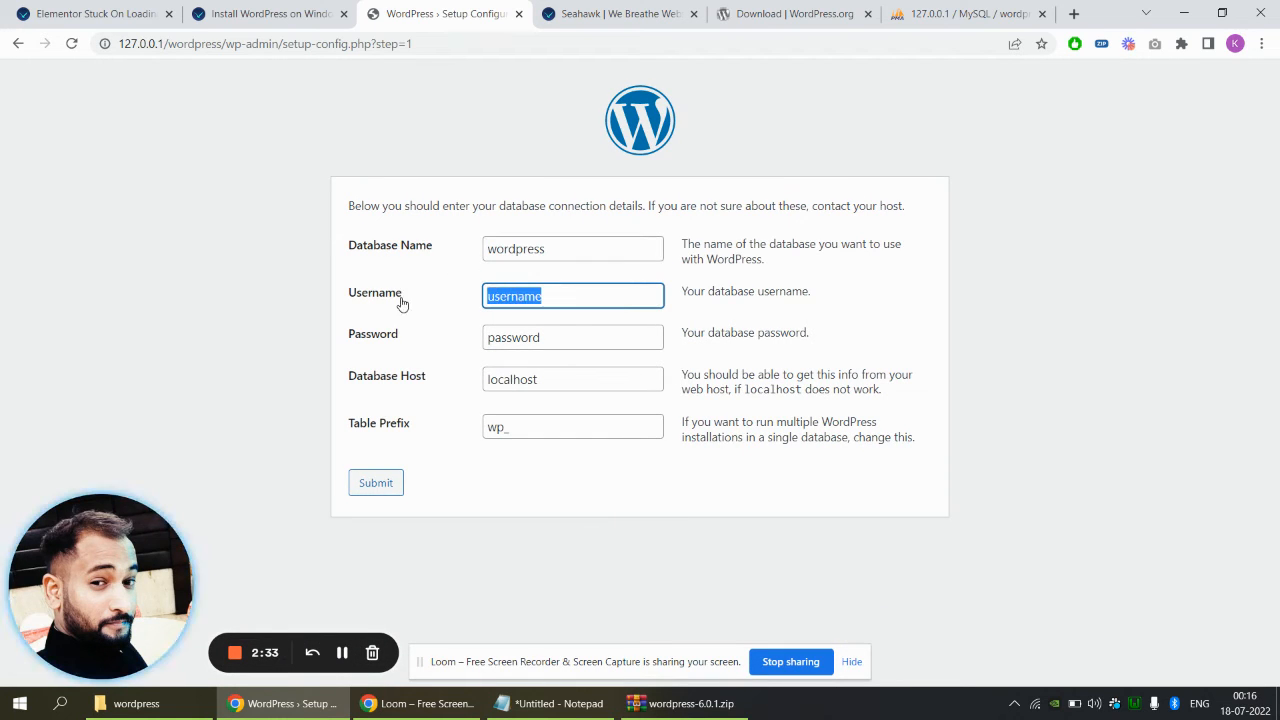
{"action": "type", "text": "root"}
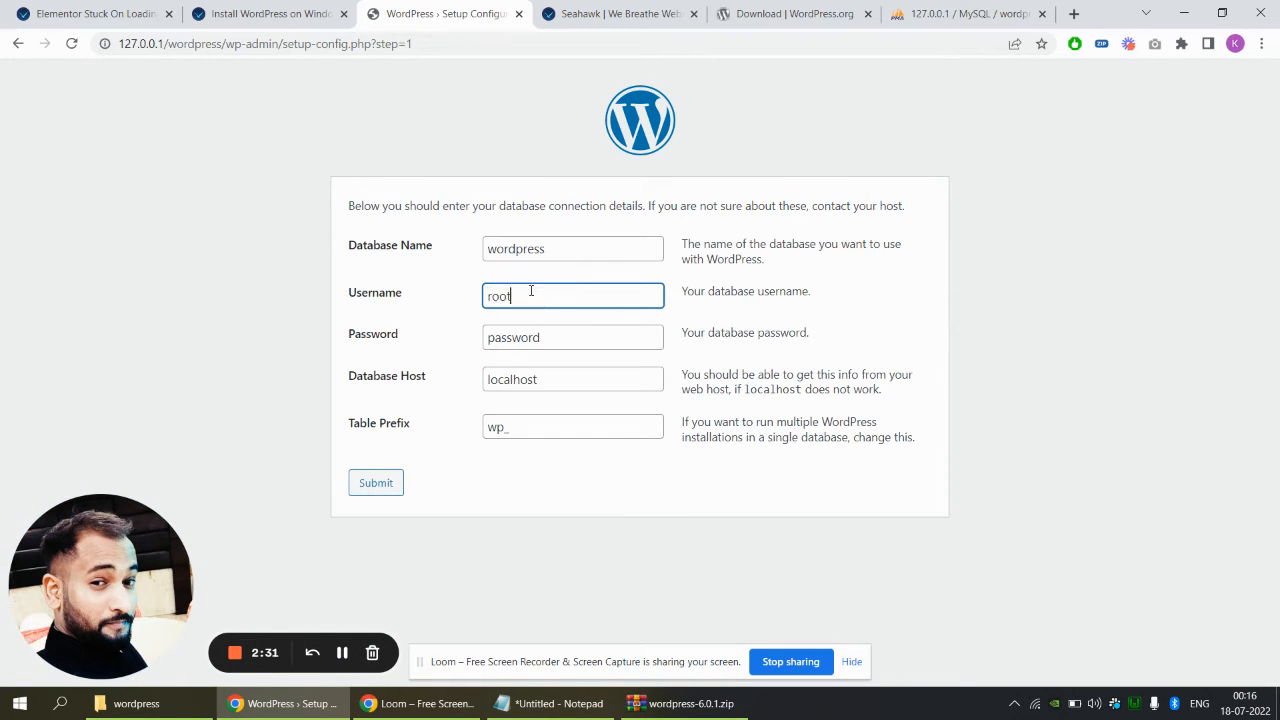
{"action": "key", "text": "Tab"}
{"action": "key", "text": "BackSpace"}
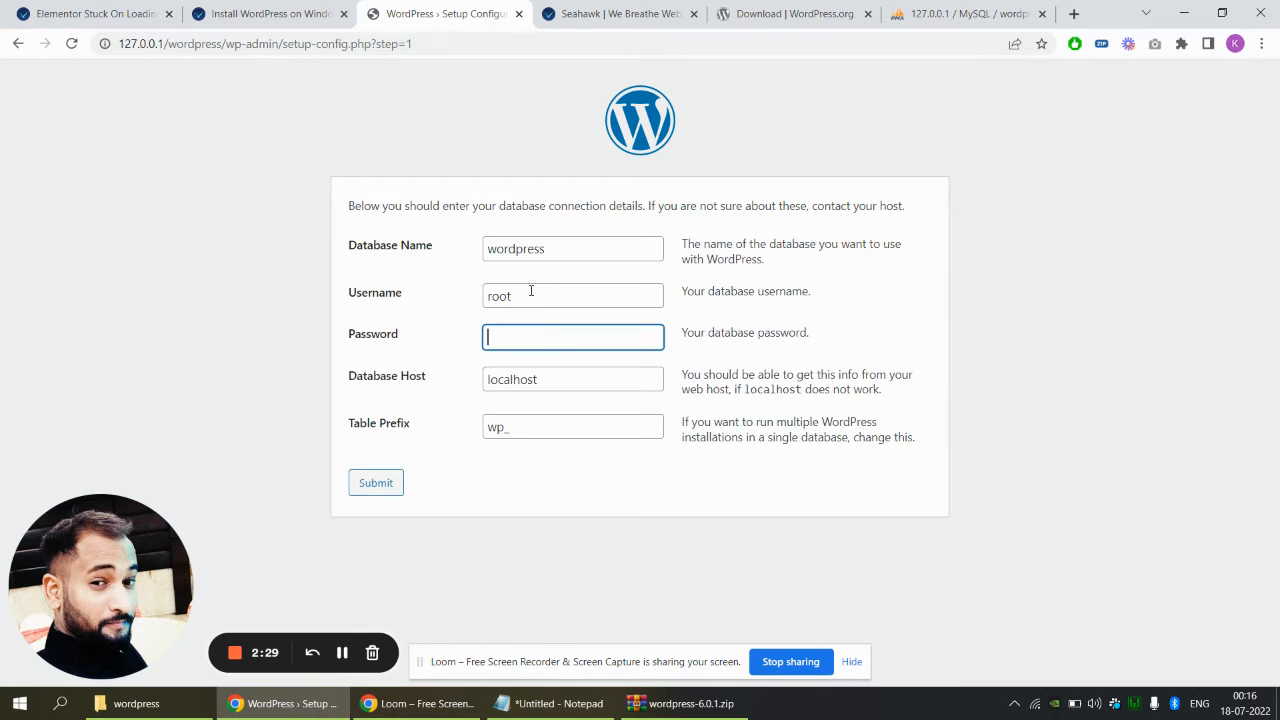
{"action": "left_click", "coordinate": [570, 379]}
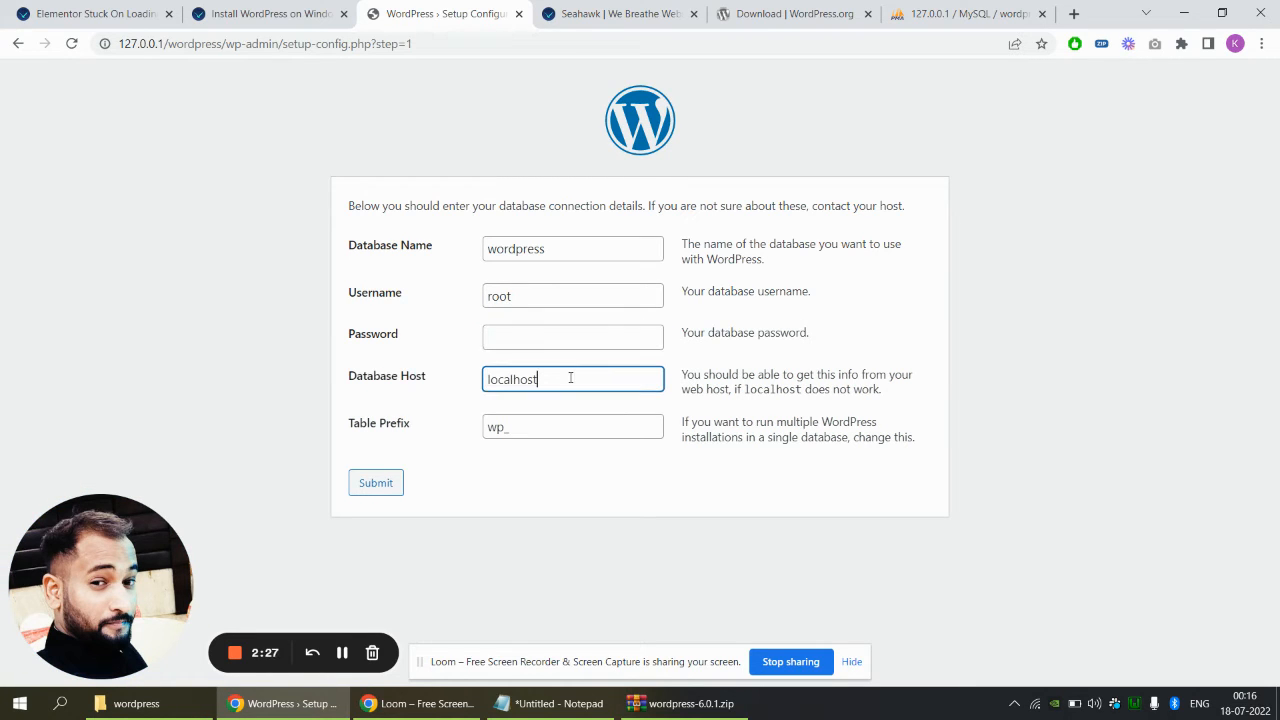
Set the table prefix to wp_seahawkmedia, submit, and run the installation
{"action": "left_click", "coordinate": [534, 425]}
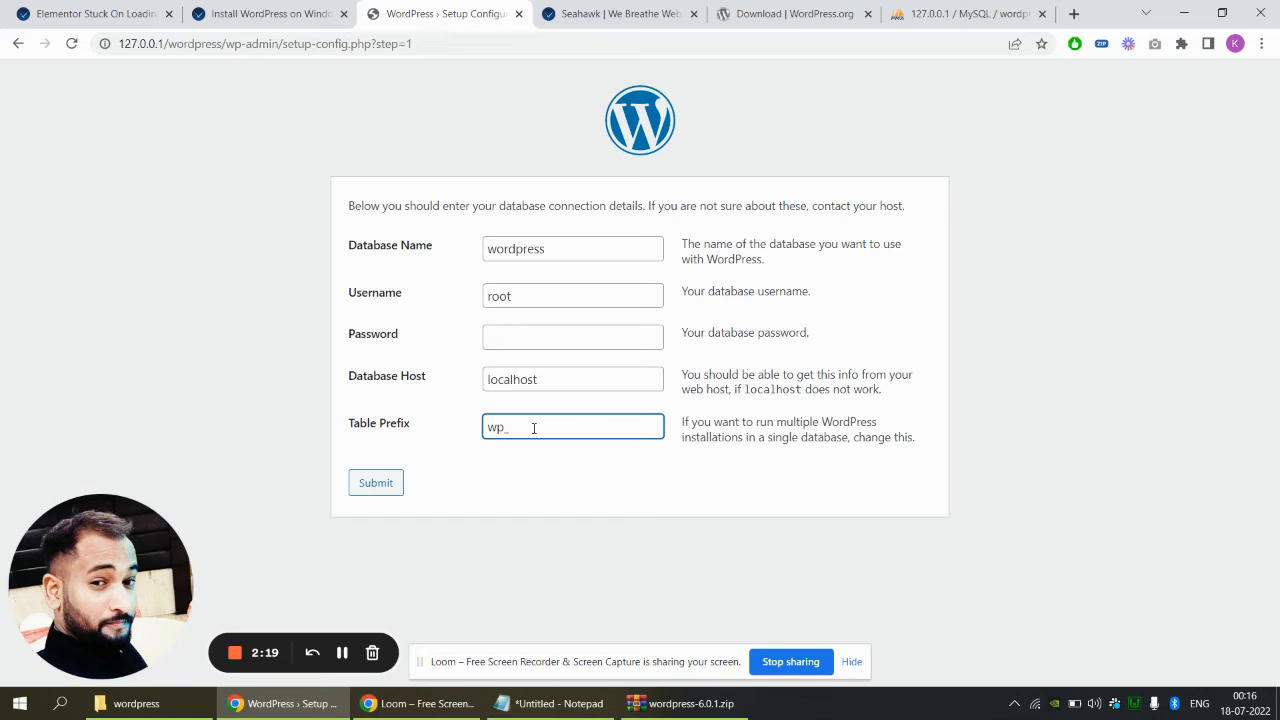
{"action": "type", "text": "seahawkmedia"}
{"action": "left_click", "coordinate": [360, 487]}
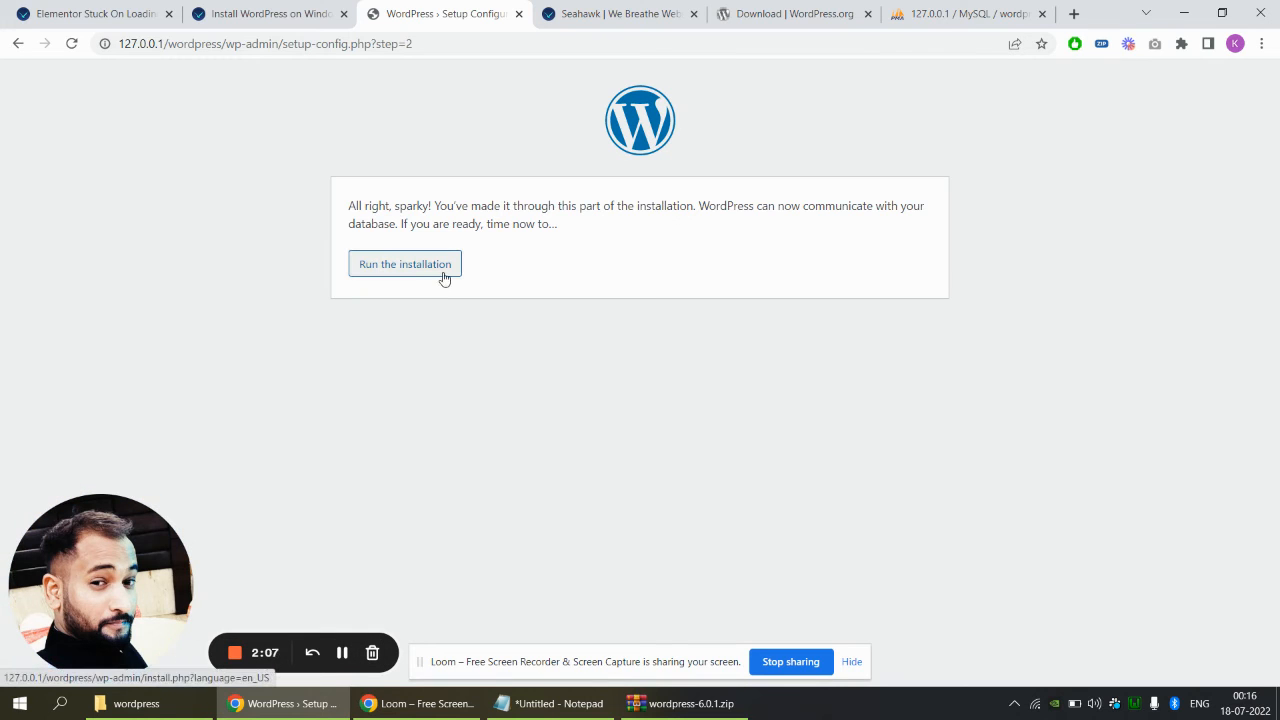
{"action": "left_click", "coordinate": [444, 274]}
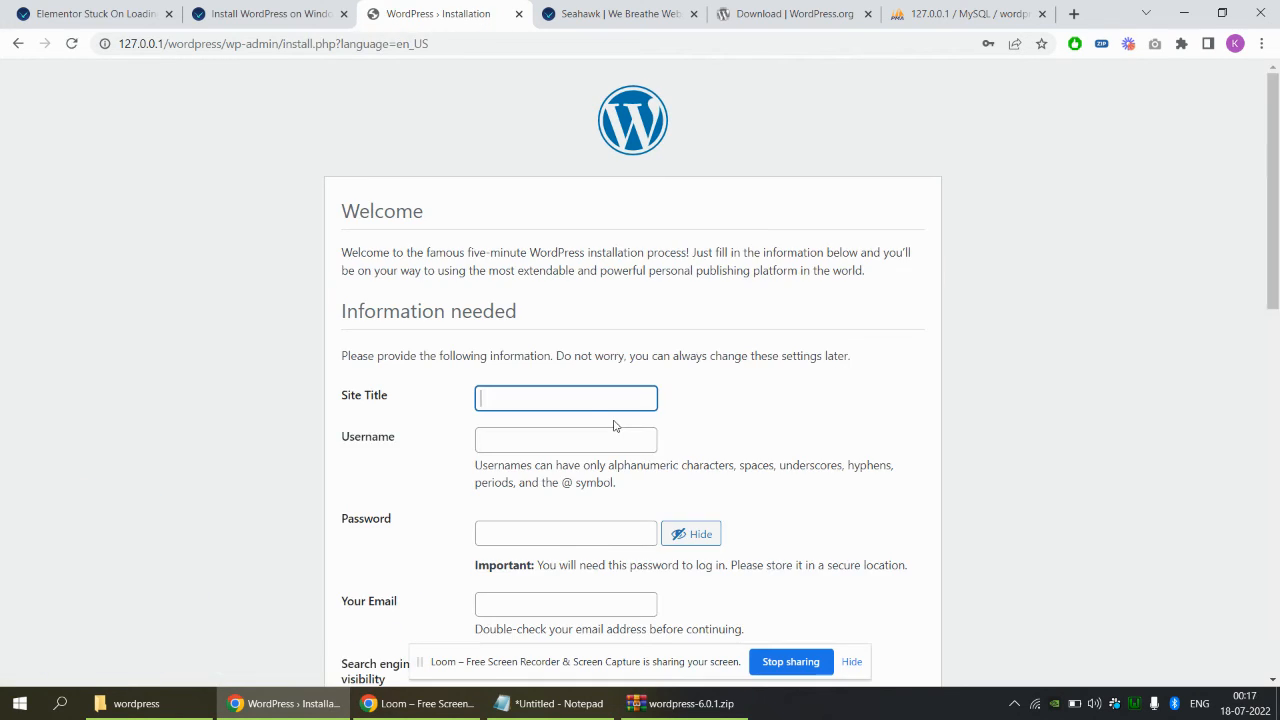
Enter site title 'Dummy Site title', username admin, and a confirmed weak admin password
{"action": "left_click", "coordinate": [571, 397]}
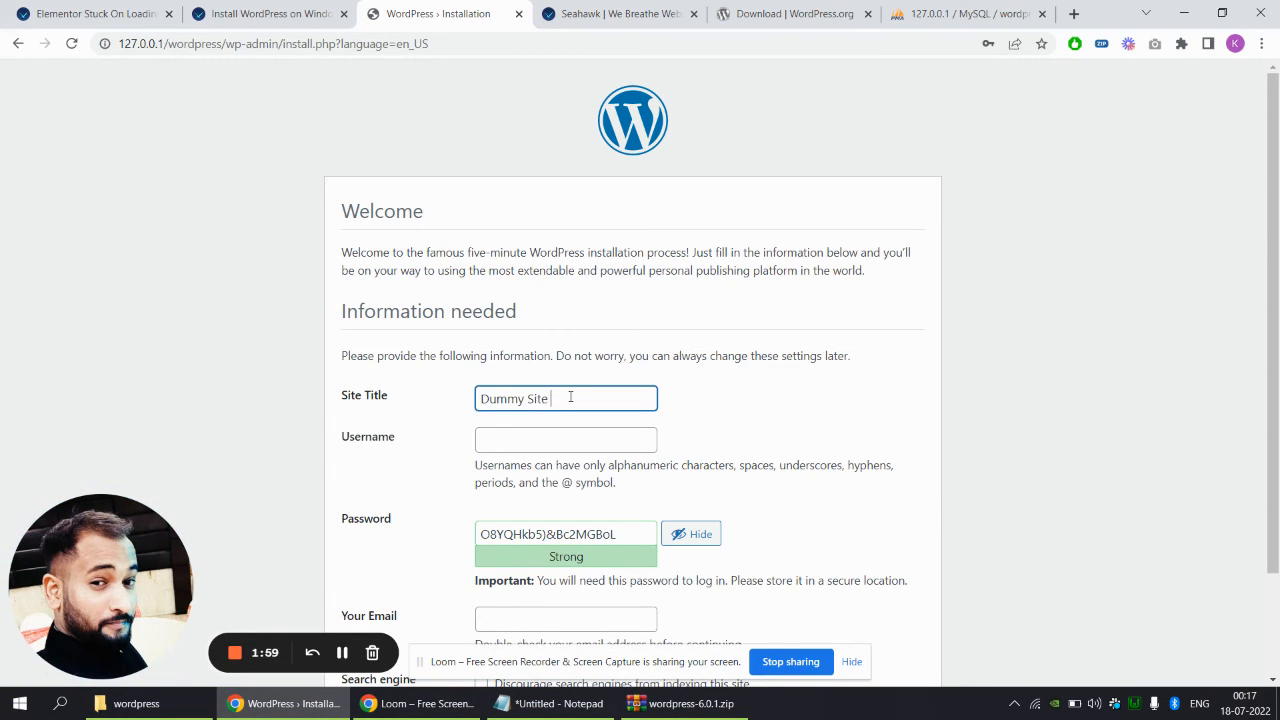
{"action": "key", "text": "Tab"}
{"action": "type", "text": "admin"}
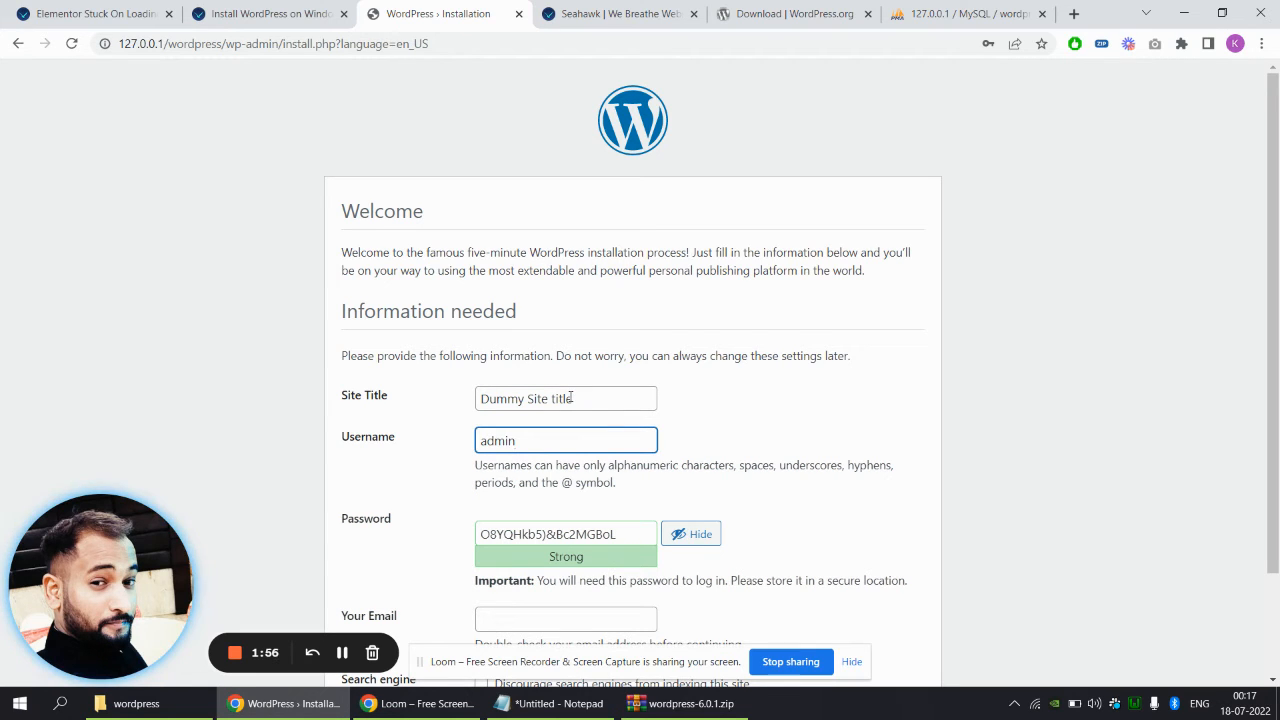
{"action": "triple_click", "coordinate": [596, 532]}
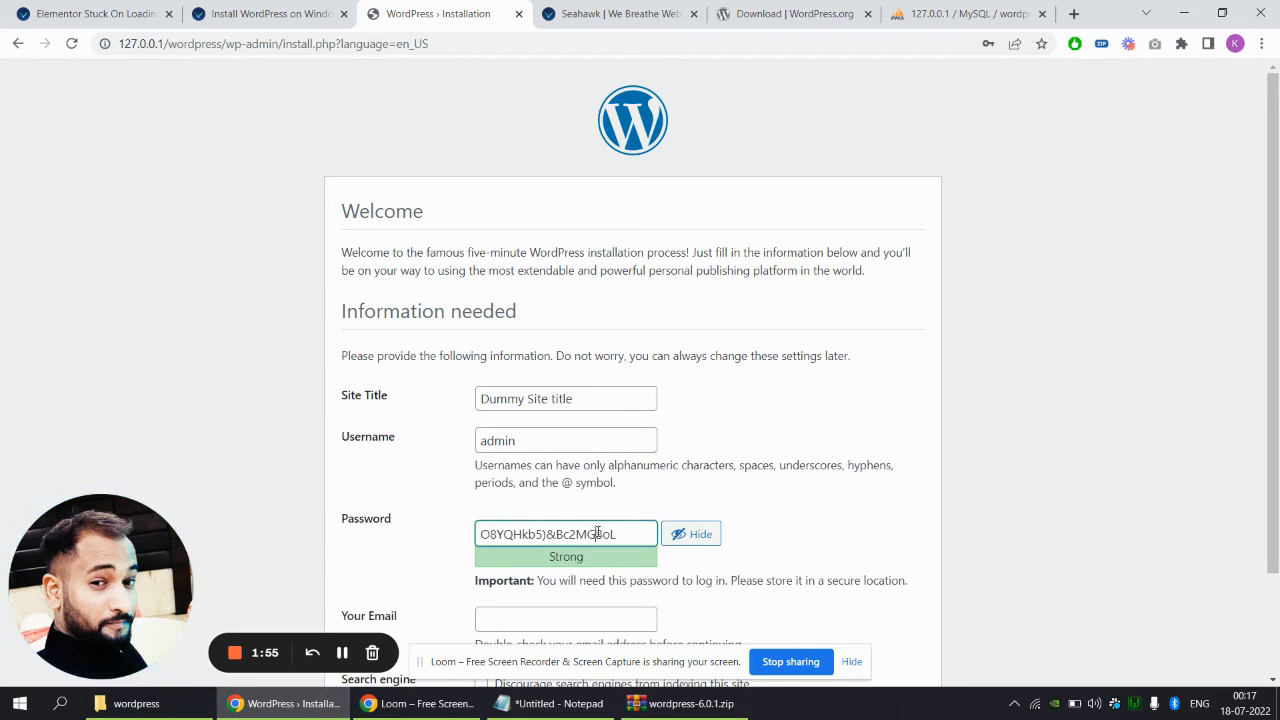
{"action": "type", "text": "admin"}
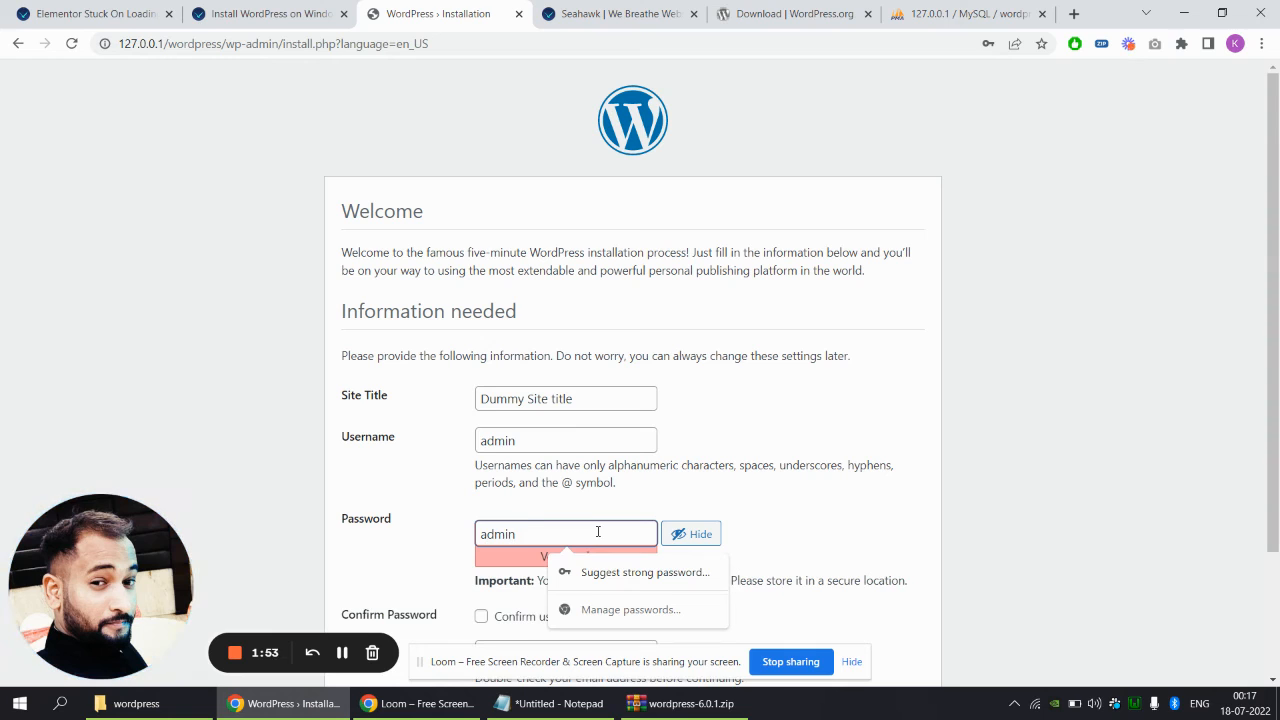
{"action": "type", "text": "@123"}
{"action": "scroll", "coordinate": [503, 476], "scroll_direction": "down", "scroll_amount": 2}
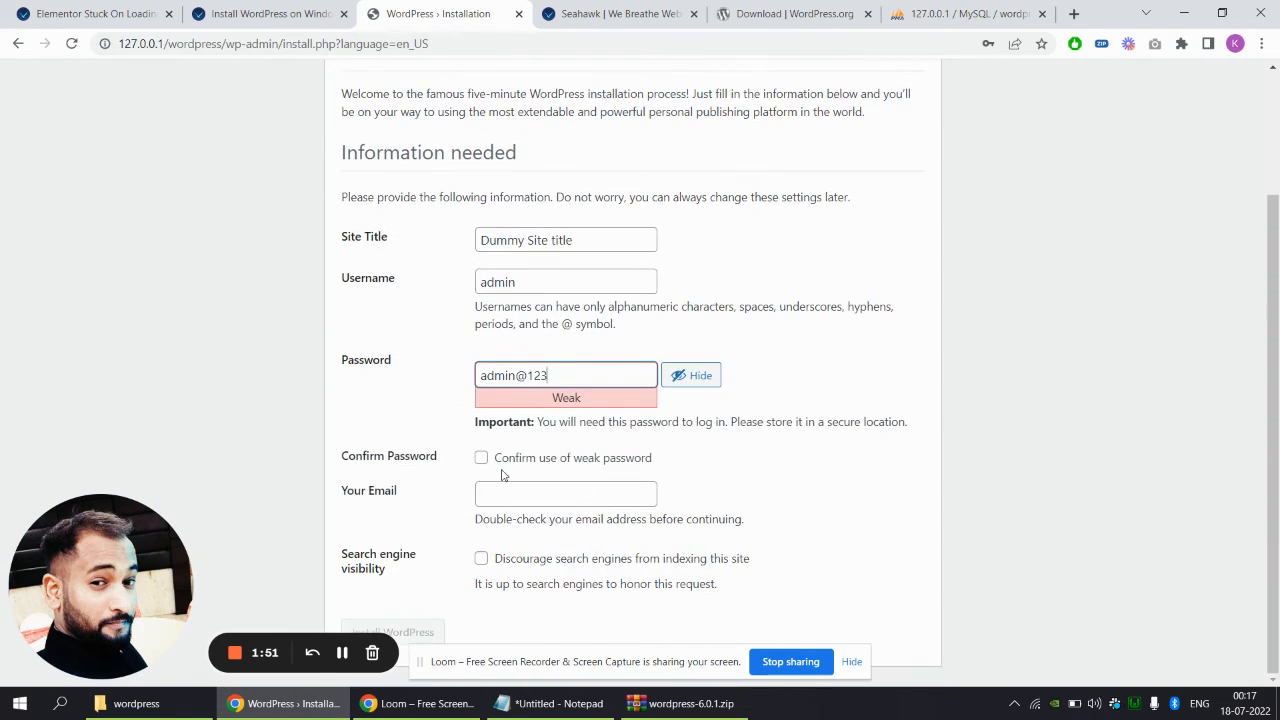
{"action": "left_click", "coordinate": [481, 460]}
Fill in the admin e-mail, discourage search-engine indexing, and install WordPress
{"action": "left_click", "coordinate": [506, 495]}
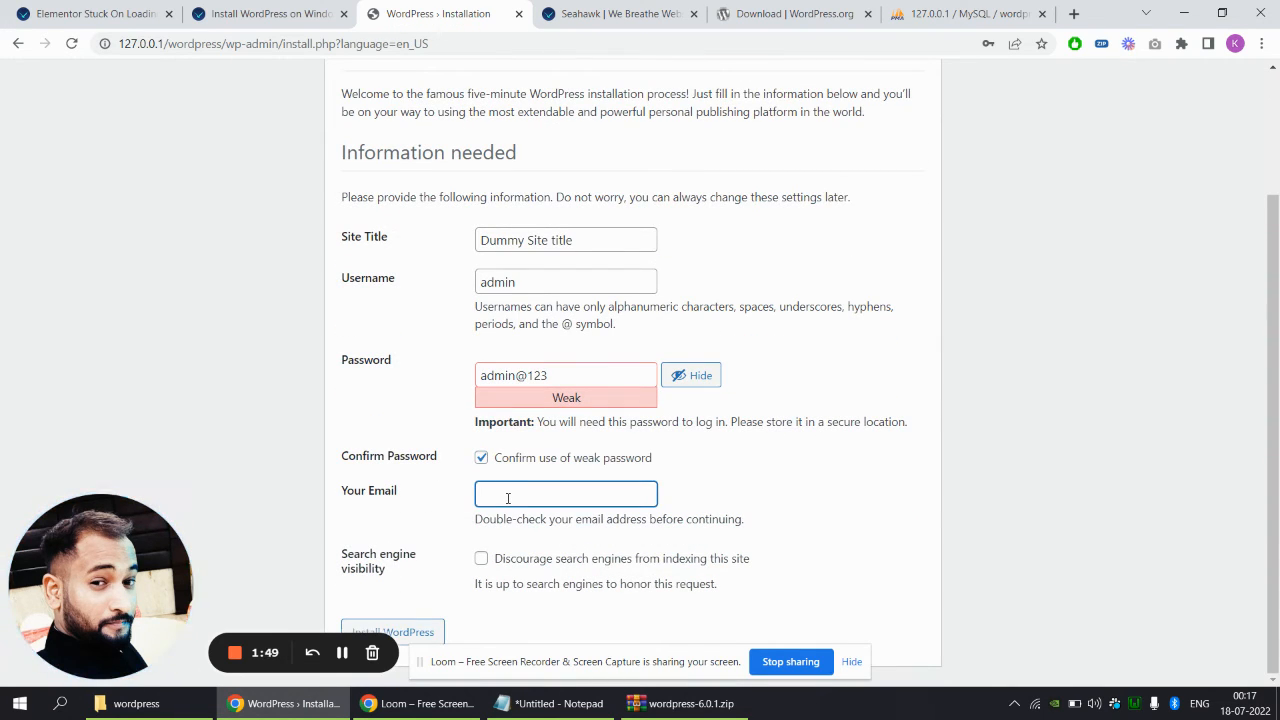
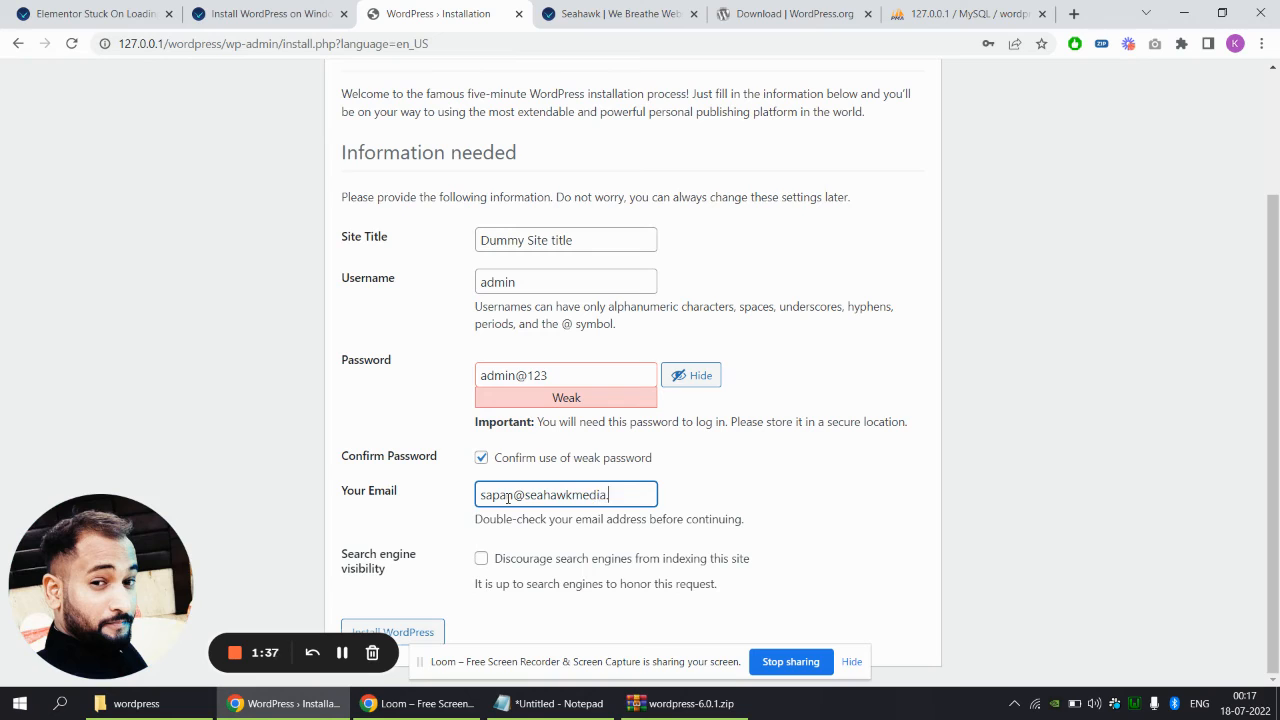
{"action": "left_click", "coordinate": [482, 559]}
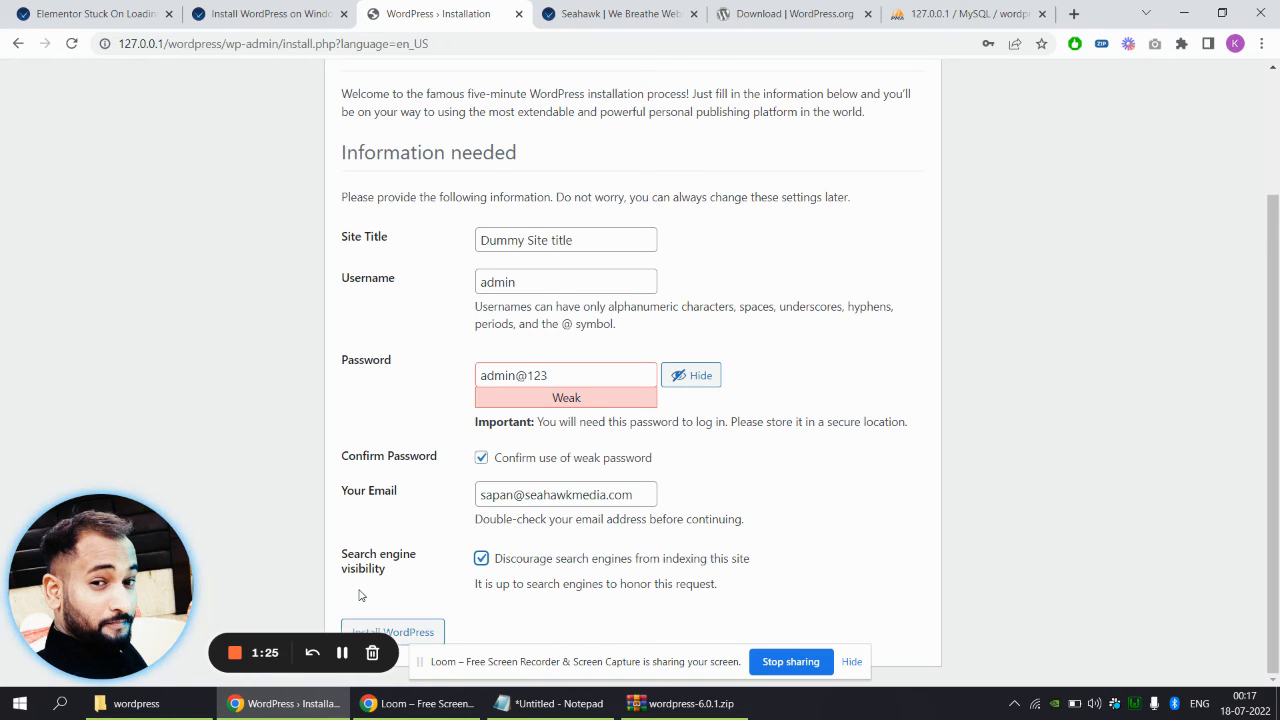
{"action": "left_click", "coordinate": [435, 638]}
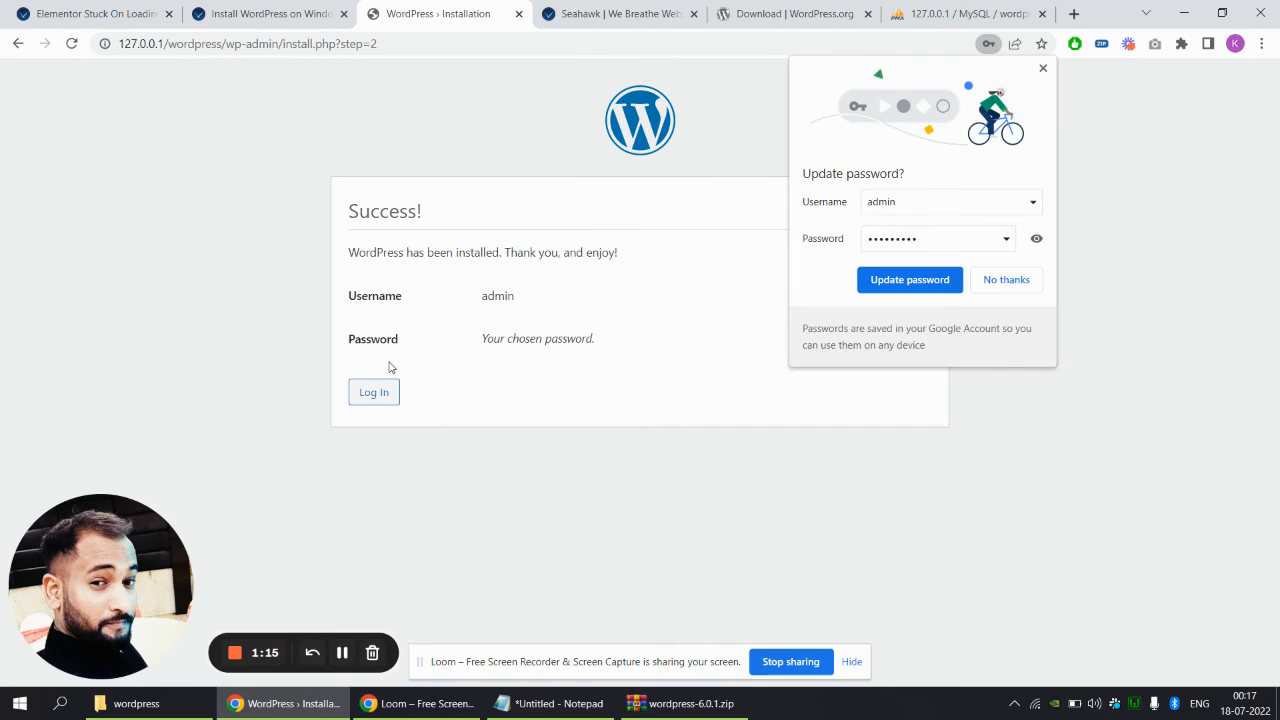
Decline Chrome's password update prompt and go to the WordPress login page
{"action": "left_click", "coordinate": [1002, 280]}
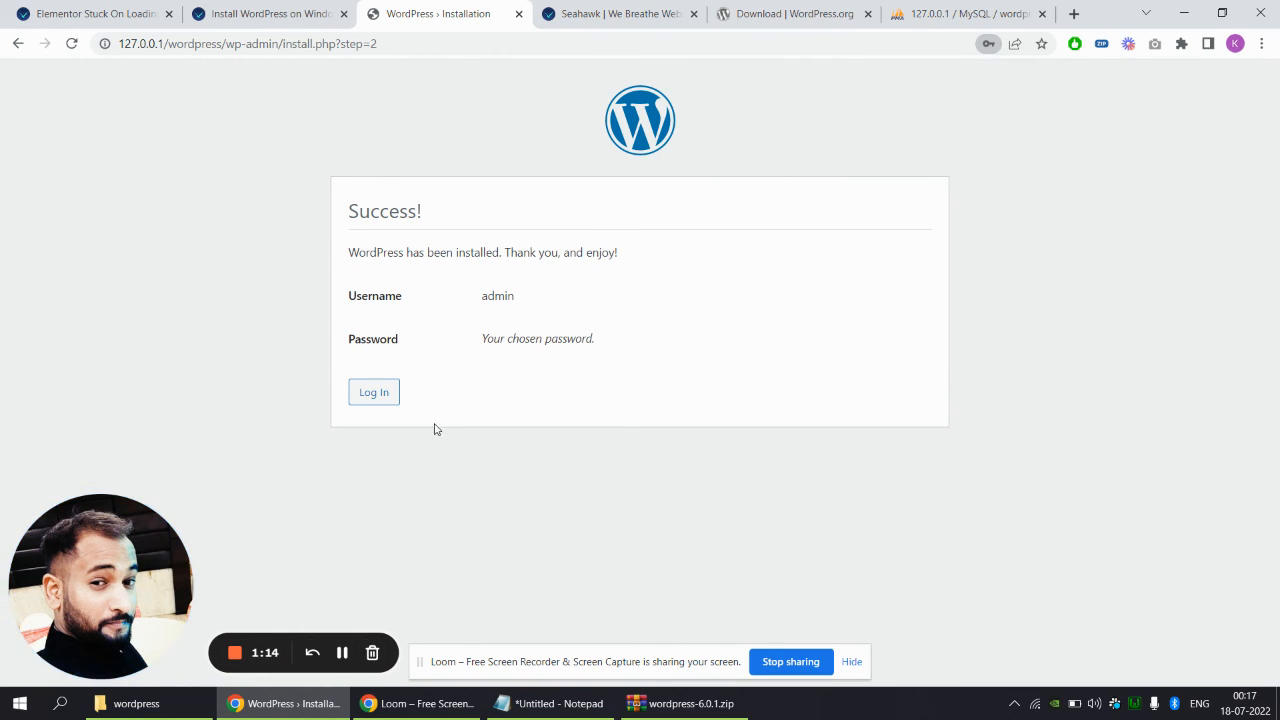
{"action": "left_click", "coordinate": [370, 395]}
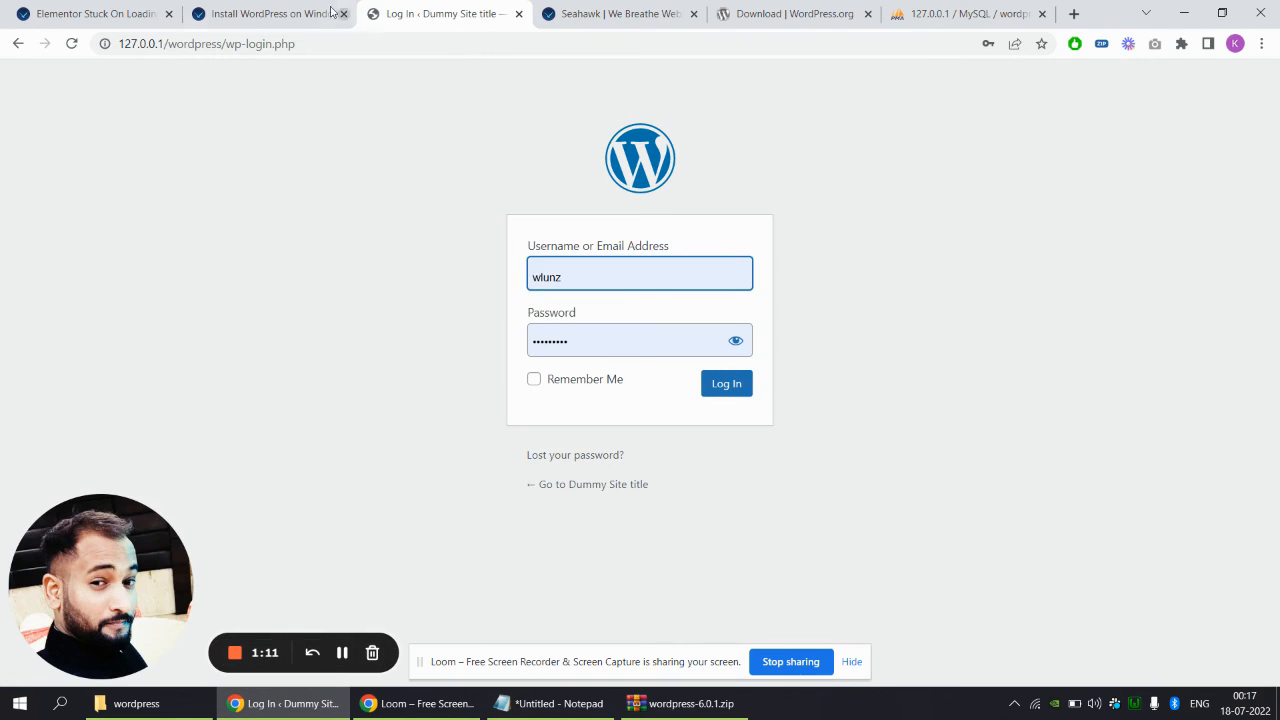
{"action": "left_click", "coordinate": [318, 40]}
{"action": "double_click", "coordinate": [318, 40]}
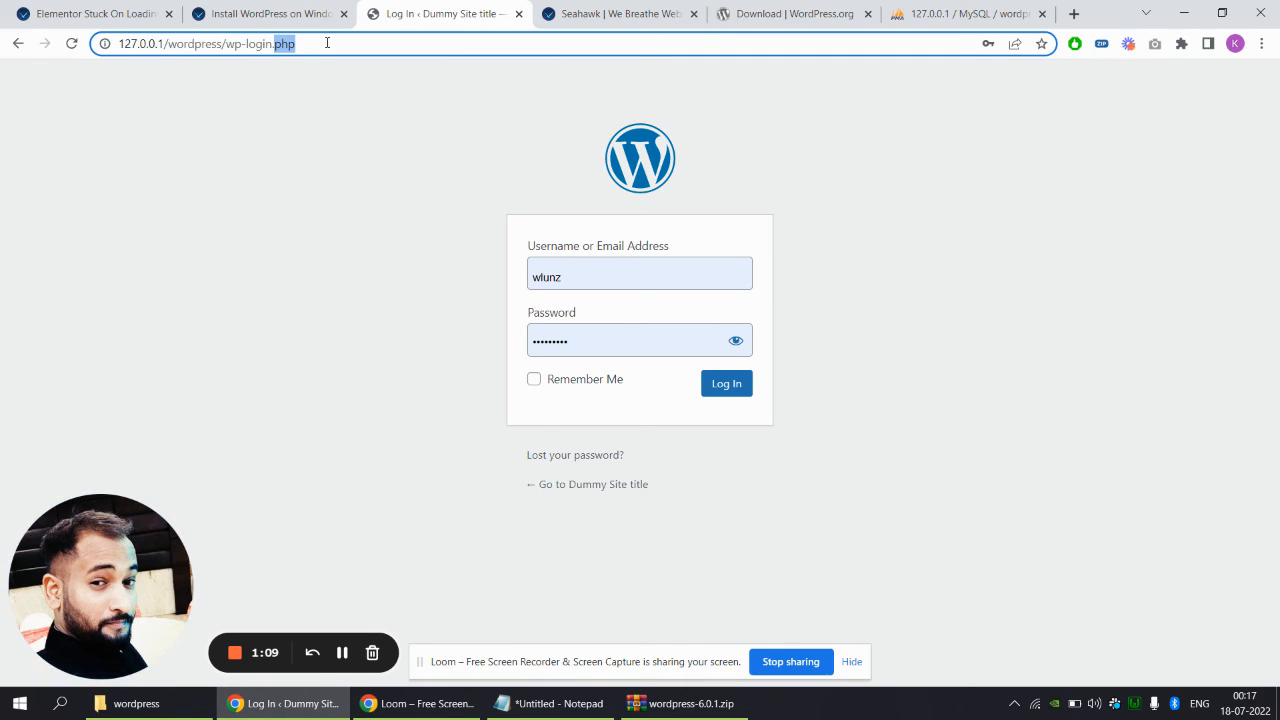
Replace the autofilled login with username admin and the admin password, and log in
{"action": "double_click", "coordinate": [626, 276]}
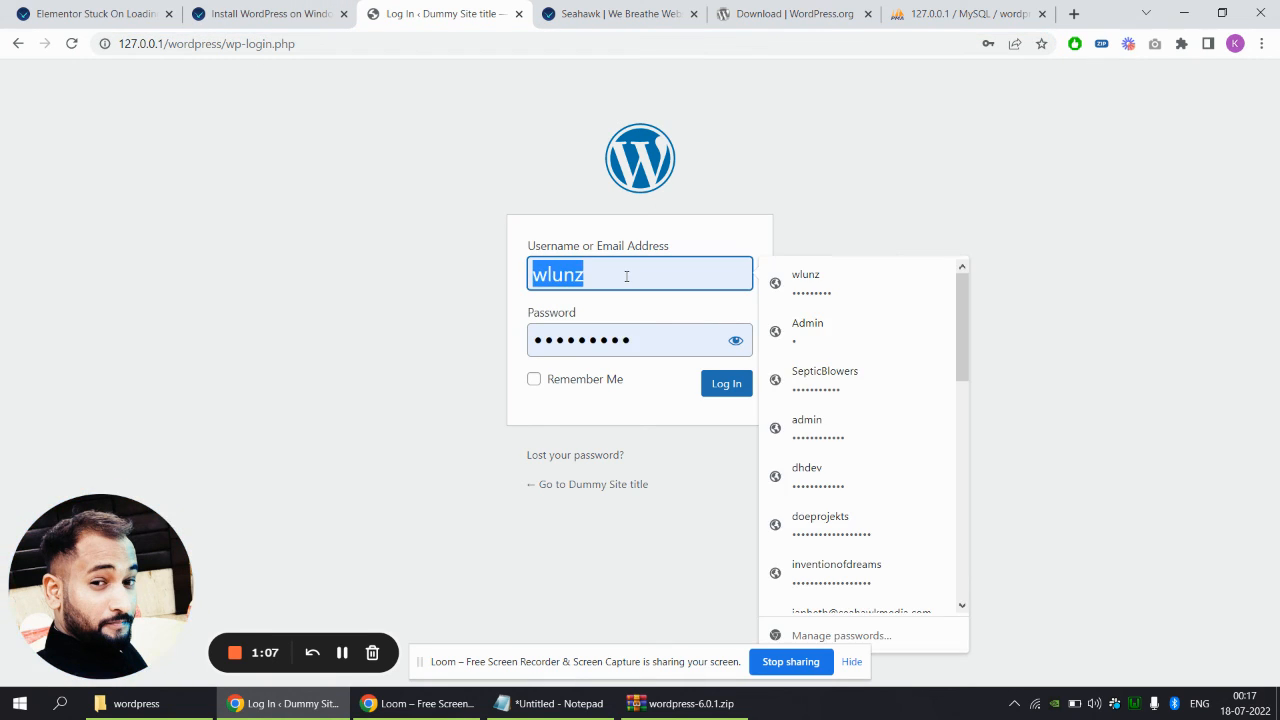
{"action": "type", "text": "admin"}
{"action": "key", "text": "Tab"}
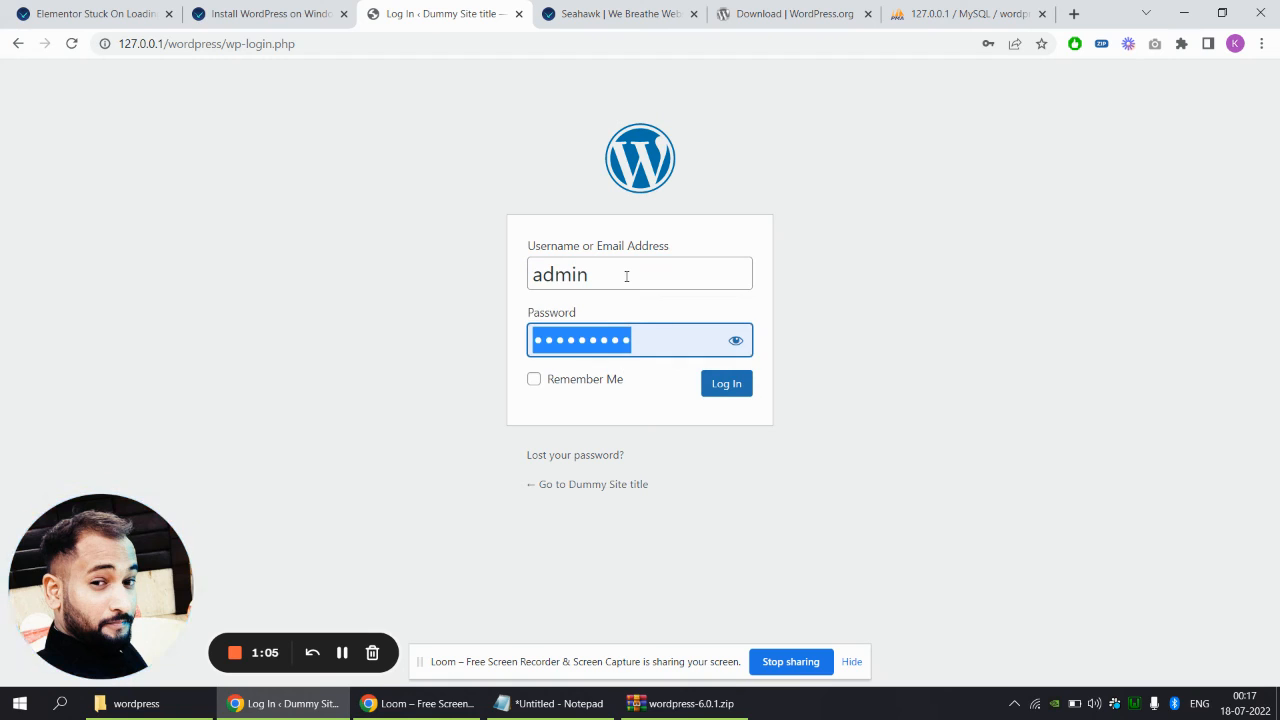
{"action": "type", "text": "admin"}
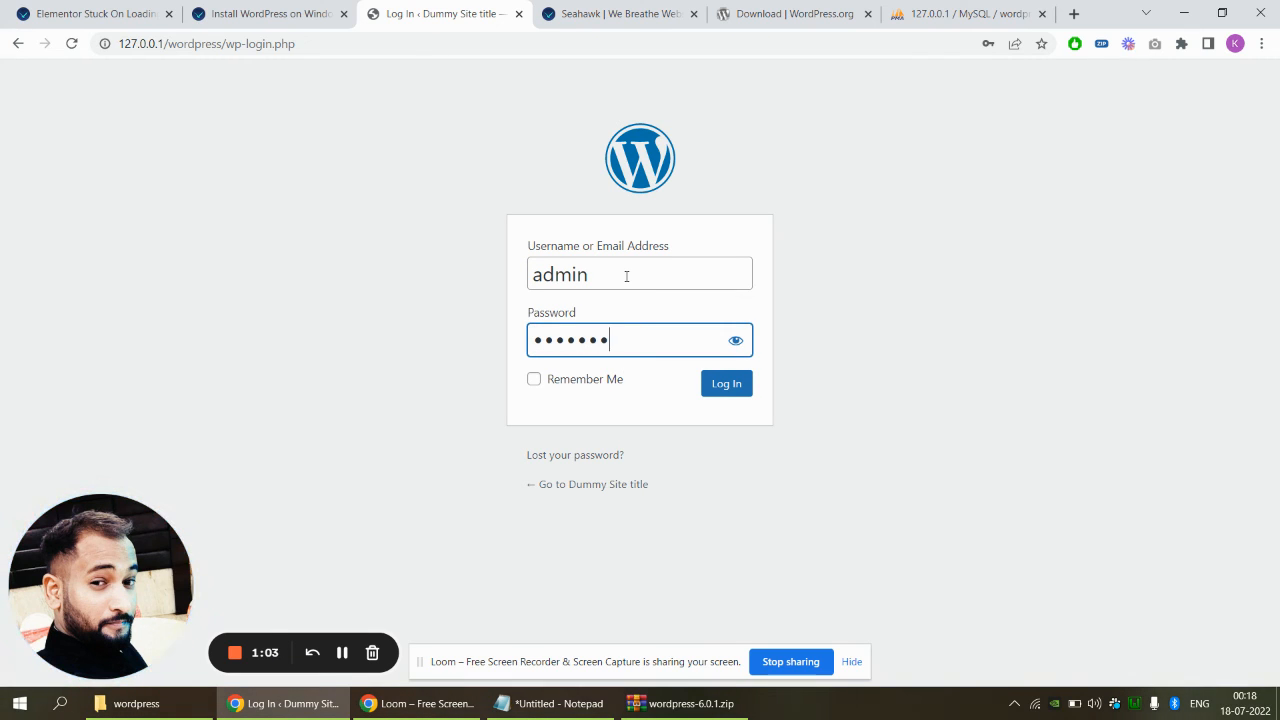
{"action": "left_click", "coordinate": [741, 384]}
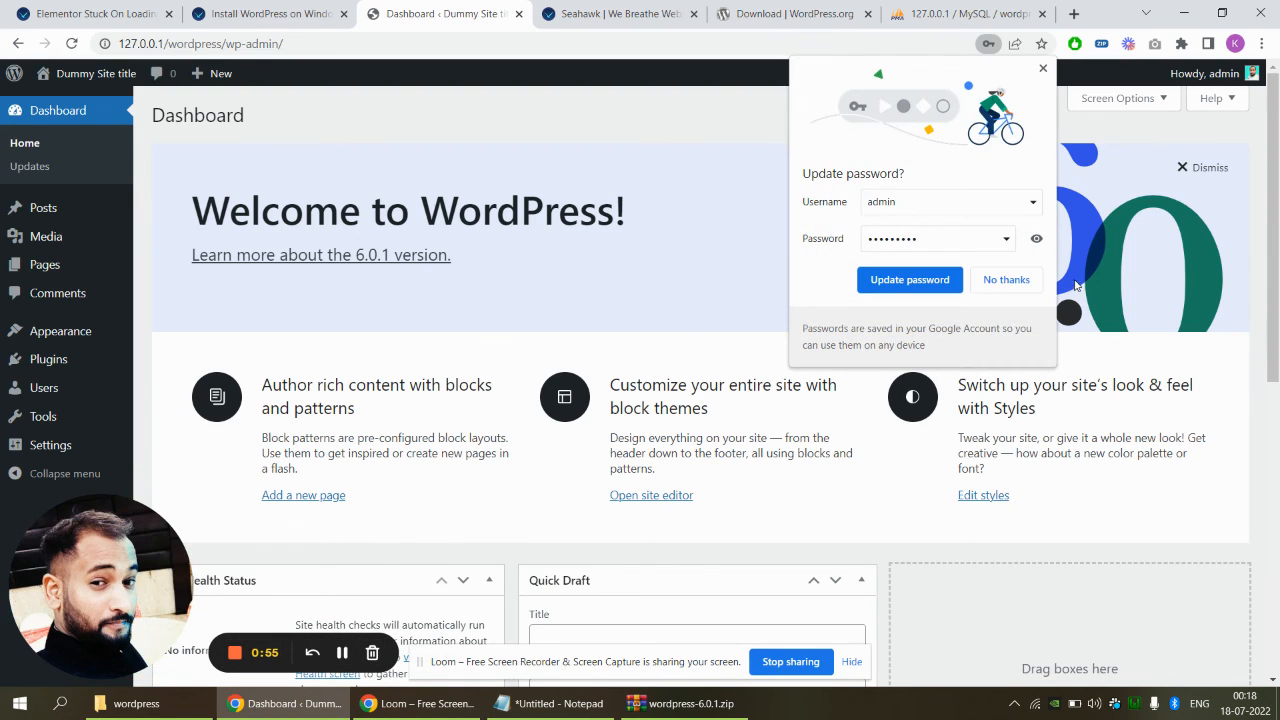
Decline Chrome's Update password bubble on the Dummy Site title admin Dashboard
{"action": "left_click", "coordinate": [1006, 279]}
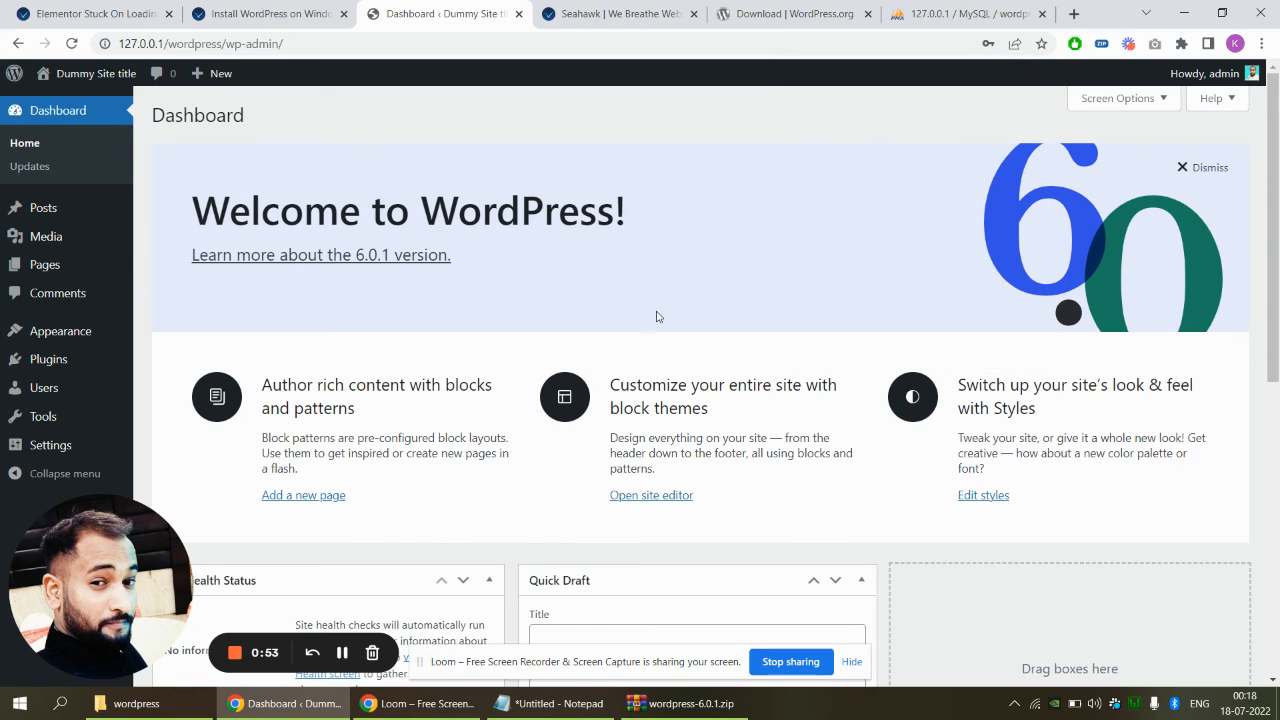
{"action": "mouse_move", "coordinate": [62, 229]}
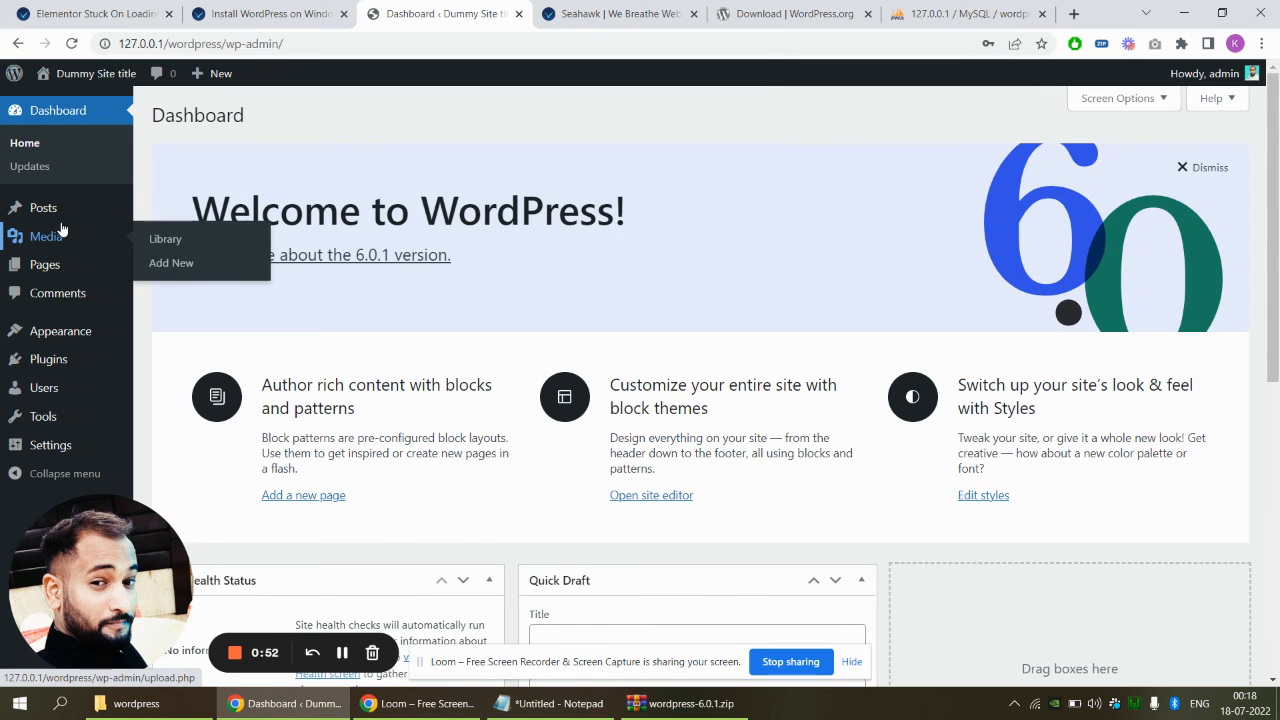